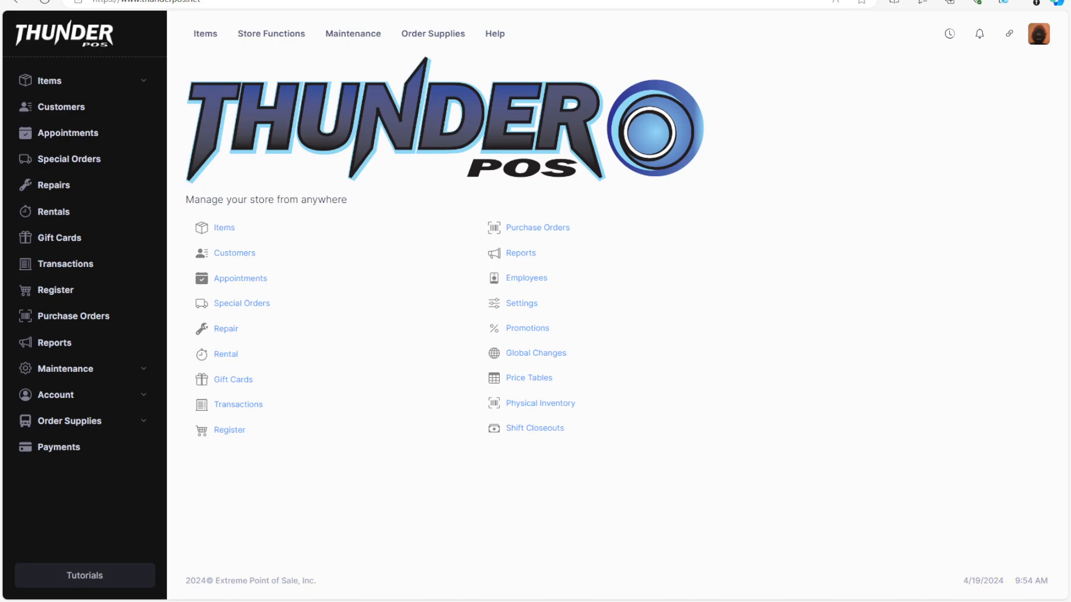
# Start a new repair and assign it to the first customer found by searching for the customer's first name
pyautogui.click(68, 192)
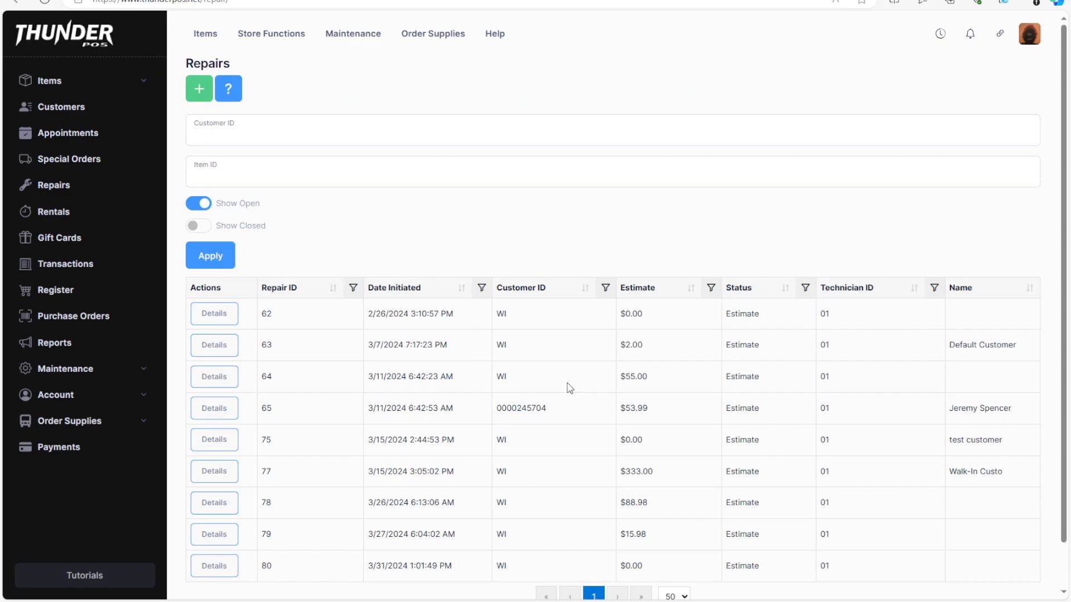
pyautogui.click(198, 93)
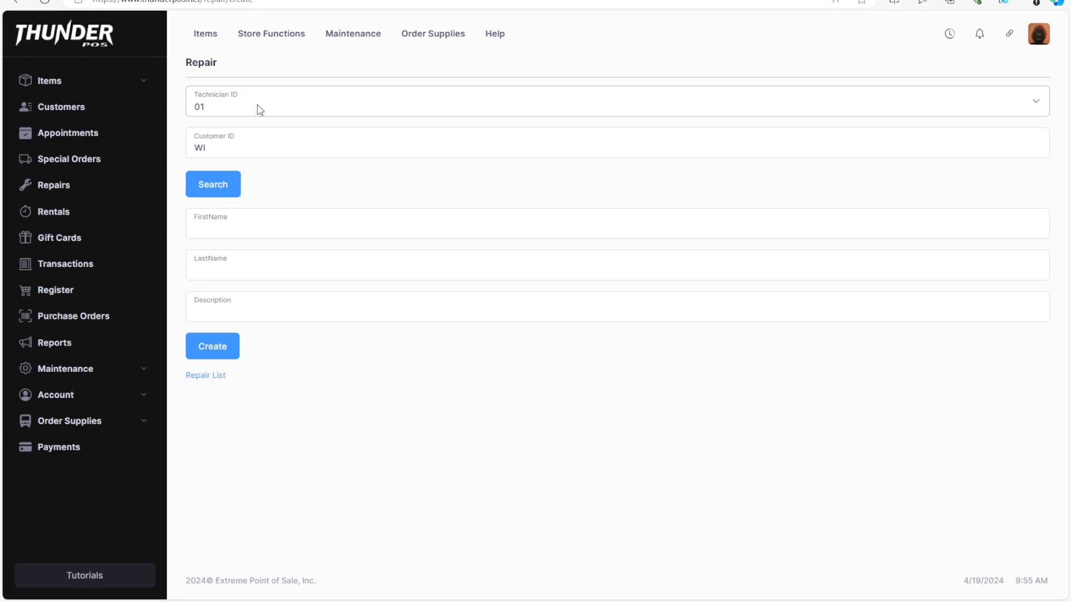
pyautogui.click(225, 192)
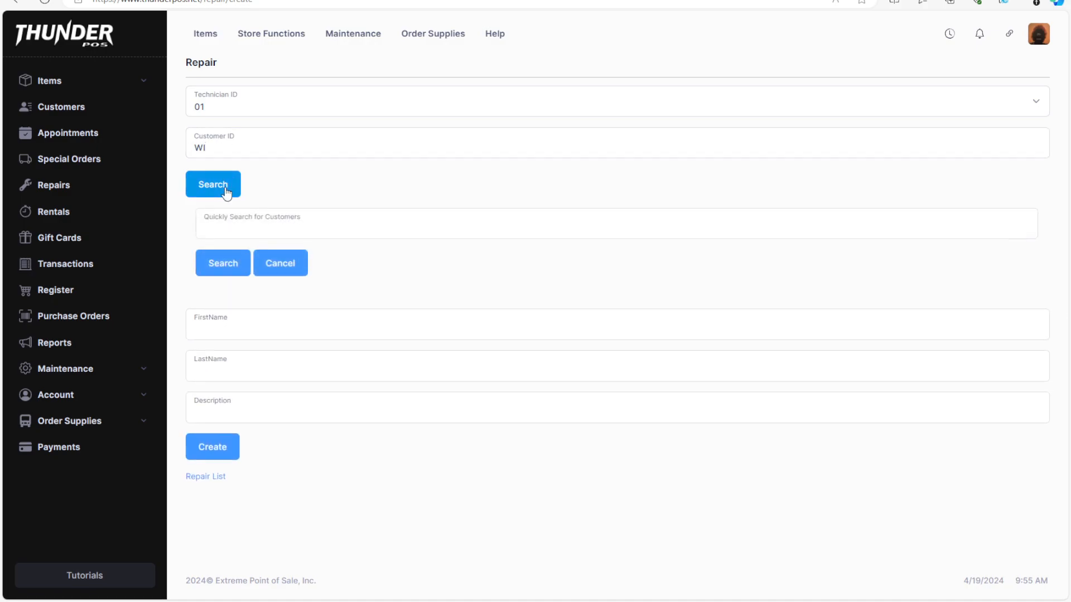
pyautogui.click(265, 224)
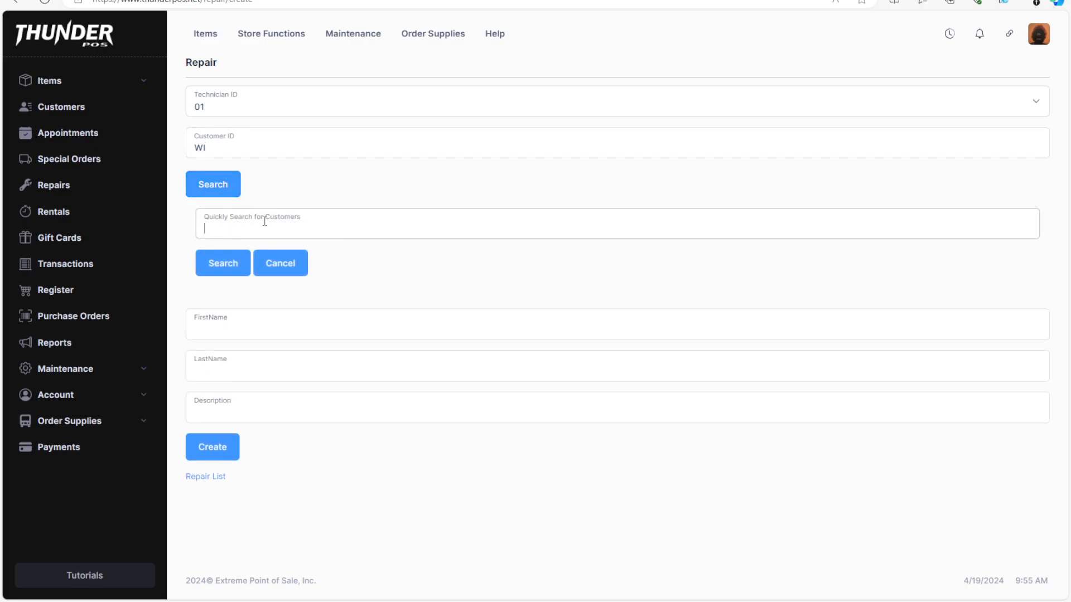
pyautogui.write('jeremy')
pyautogui.click(227, 272)
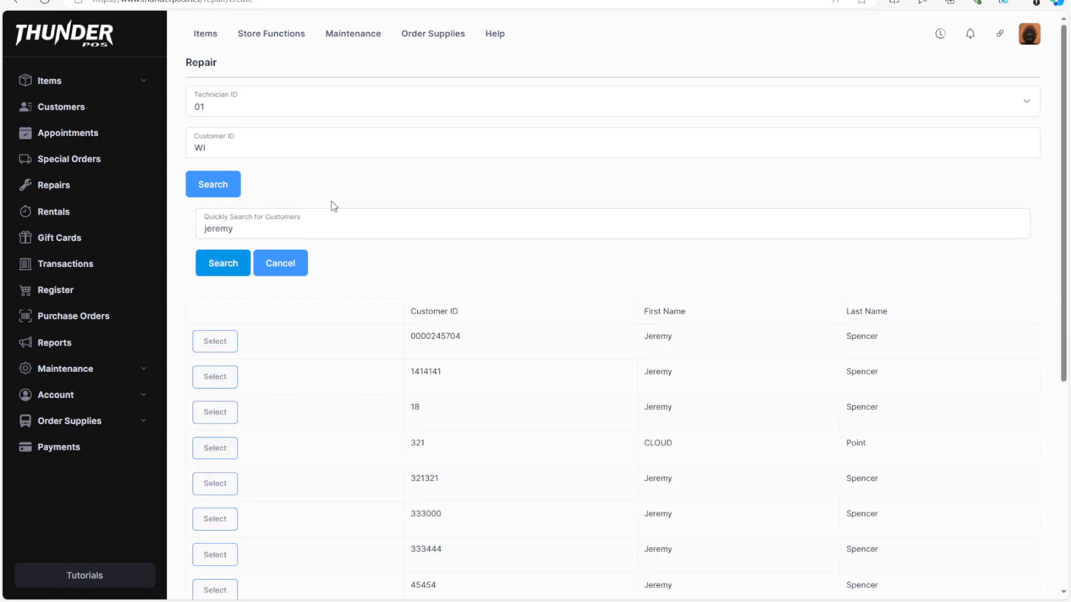
pyautogui.click(219, 343)
# Enter "iPad Screen Replacement" as the description and create the repair
pyautogui.click(286, 226)
pyautogui.click(503, 272)
pyautogui.click(637, 313)
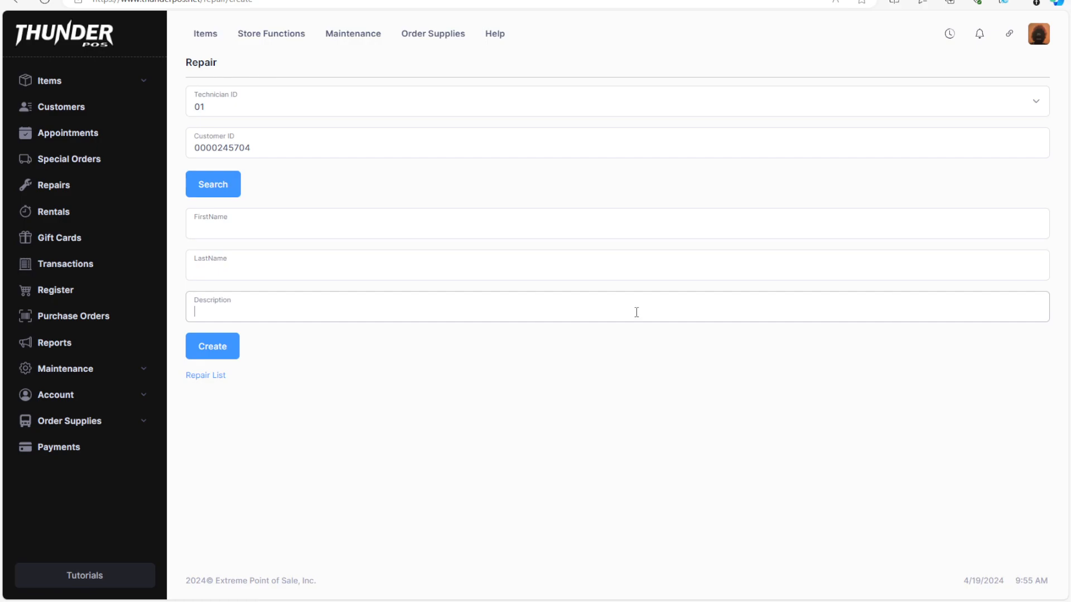
pyautogui.write('iPad Touch')
pyautogui.press('BackSpace')
pyautogui.press('BackSpace')
pyautogui.press('BackSpace')
pyautogui.press('BackSpace')
pyautogui.press('BackSpace')
pyautogui.write('Screen Replacement')
pyautogui.click(182, 351)
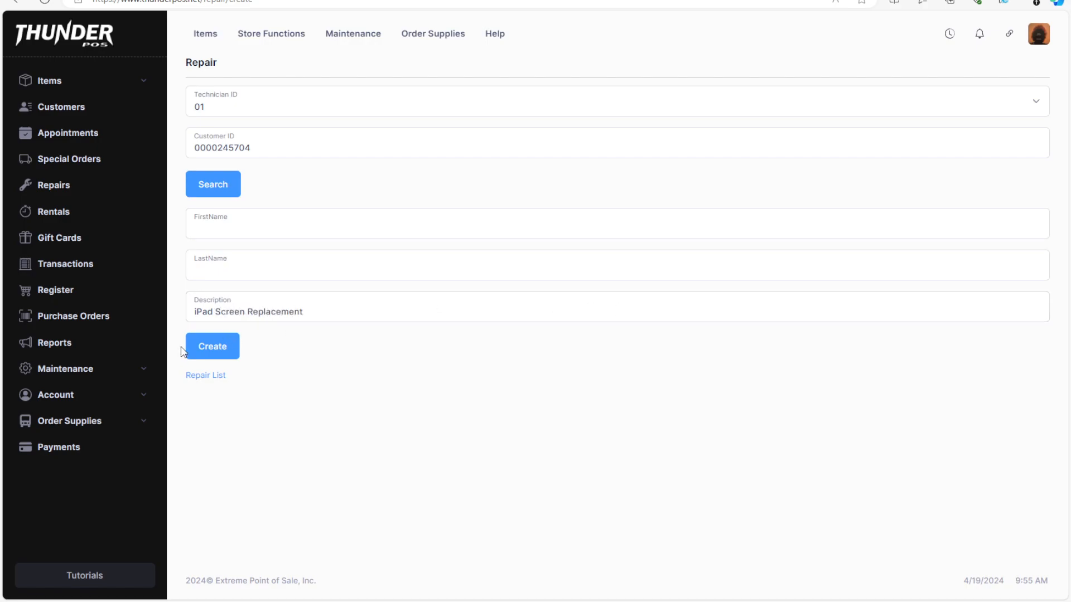
pyautogui.click(198, 351)
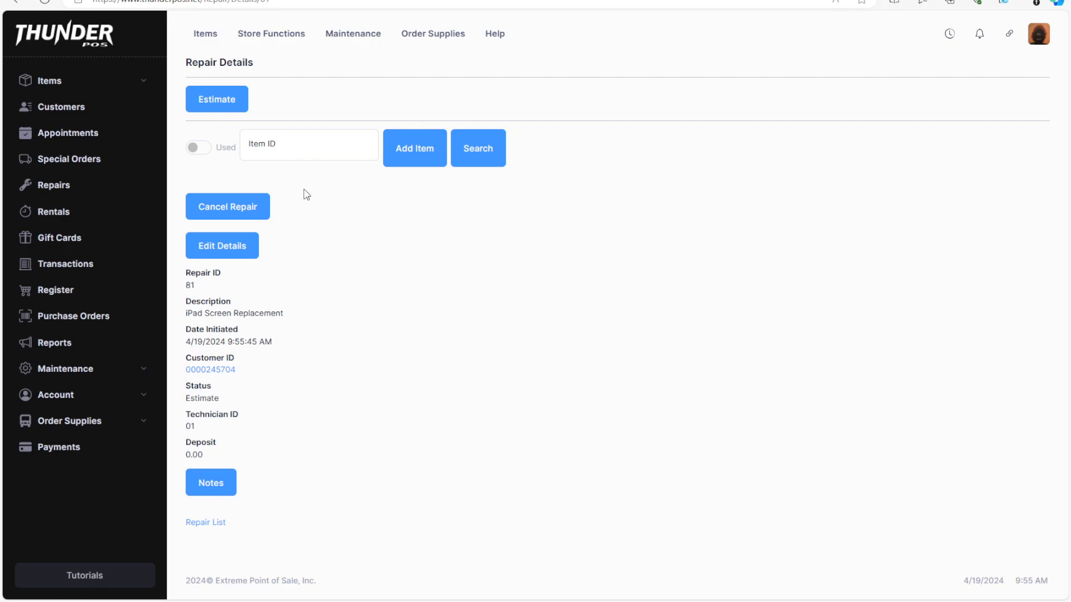
# Find SILVER SCREENS in the item search and add it to the repair as new with quantity 1
pyautogui.click(477, 146)
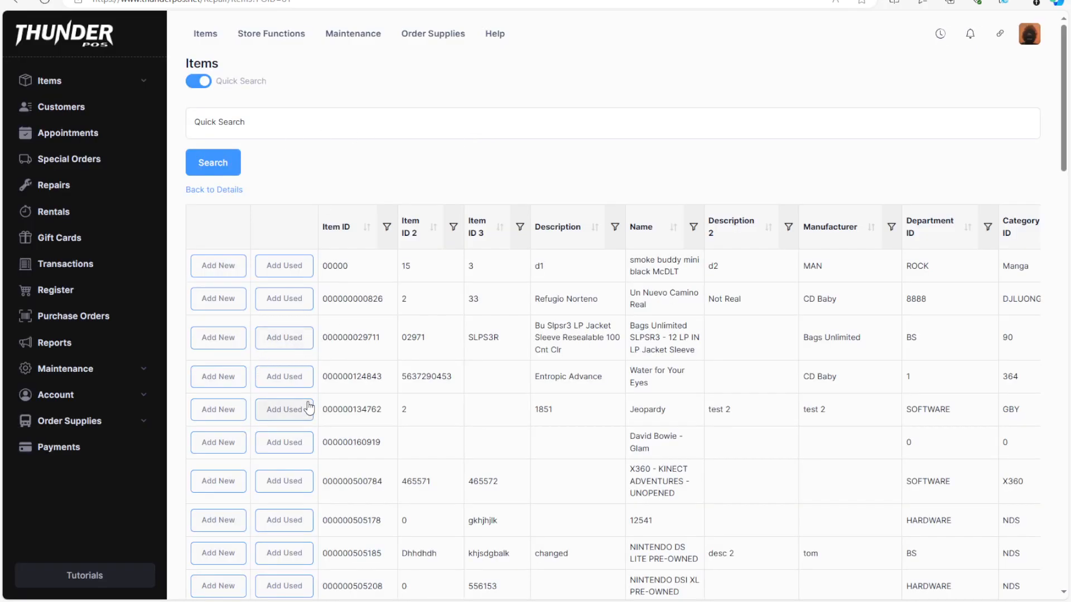
pyautogui.scroll(-9, 307, 340)
pyautogui.scroll(-15, 308, 369)
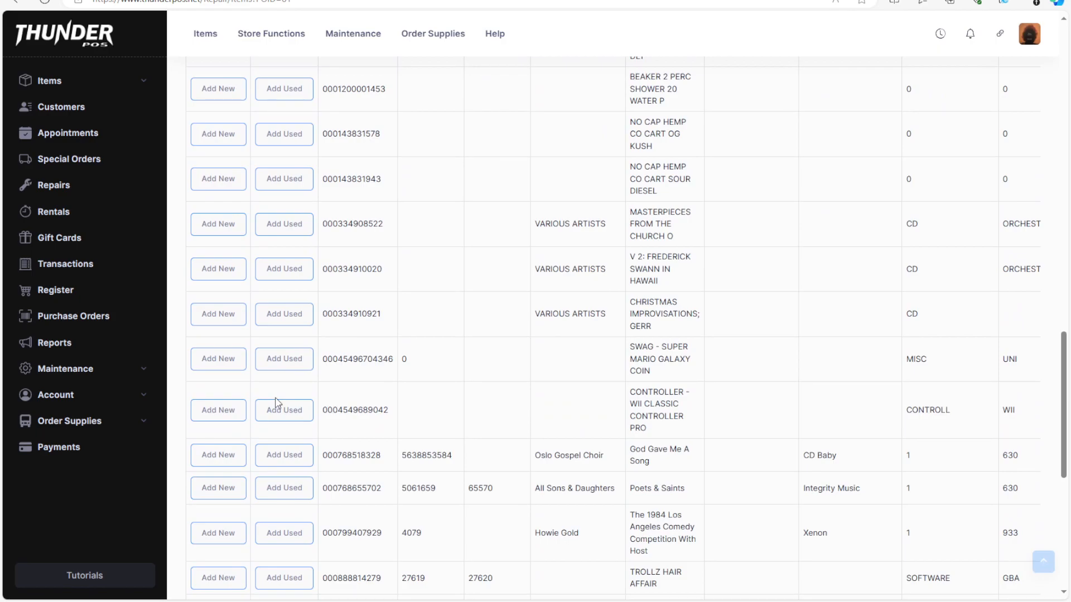
pyautogui.scroll(-6, 278, 402)
pyautogui.scroll(-2, 277, 403)
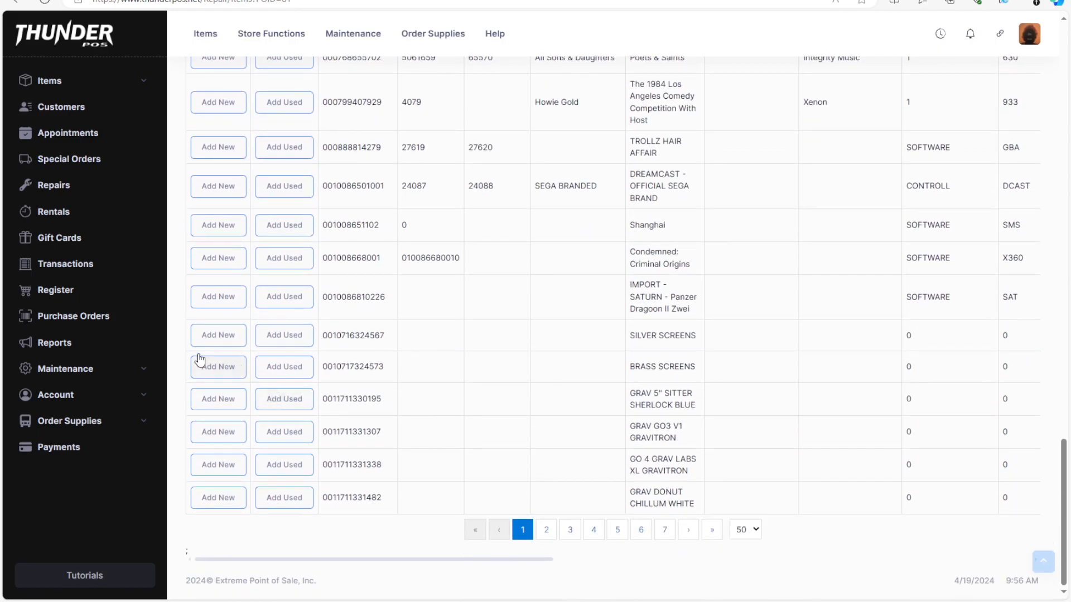
pyautogui.click(226, 336)
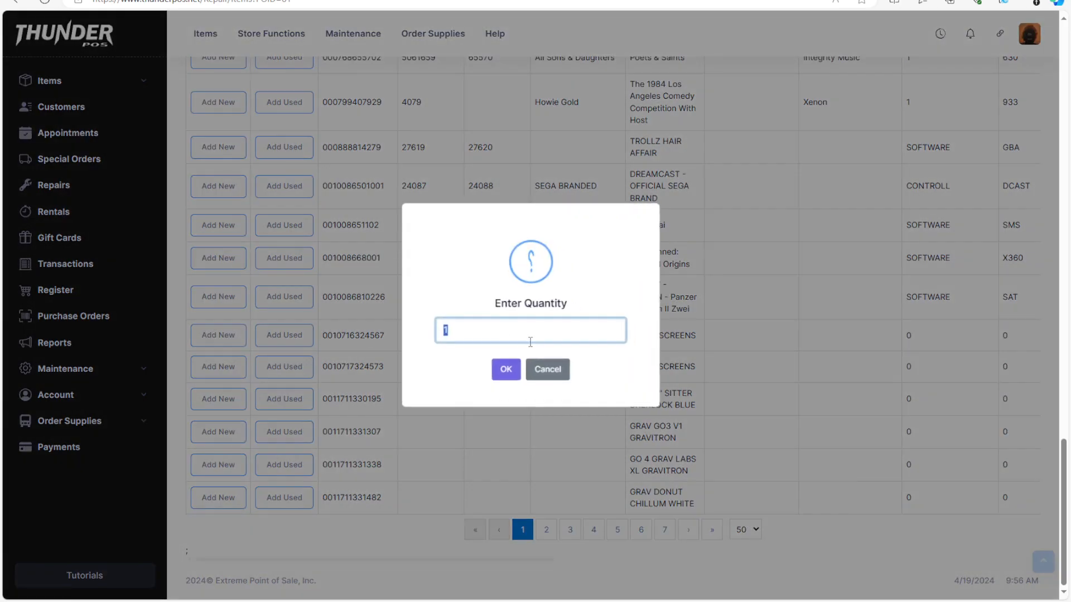
pyautogui.click(505, 370)
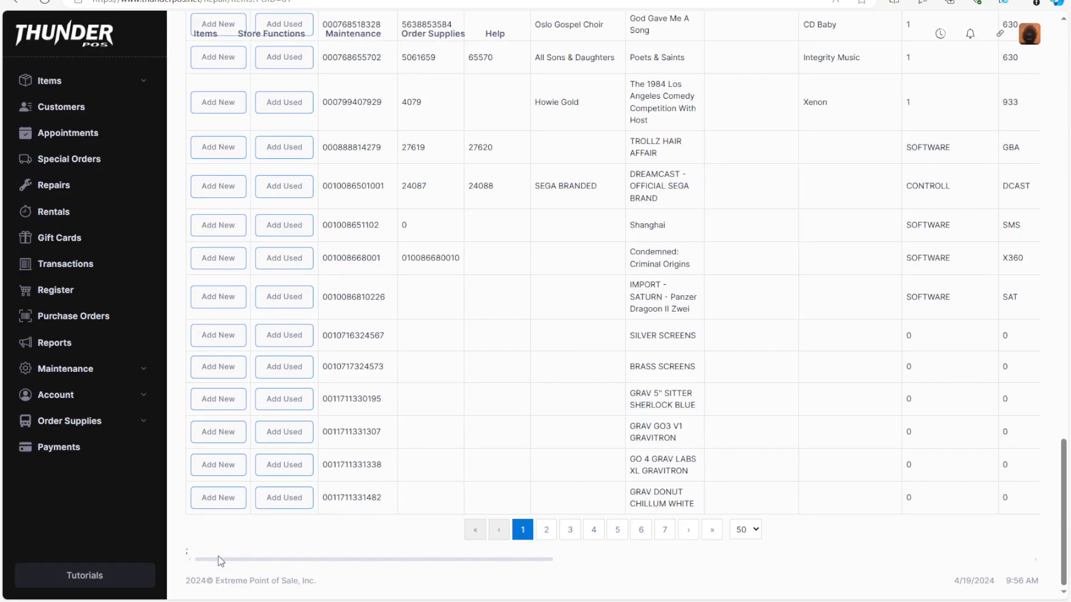
# Add one new GRAV DONUT CHILLUM WHITE to the repair and return to the repair details
pyautogui.click(226, 502)
pyautogui.click(506, 371)
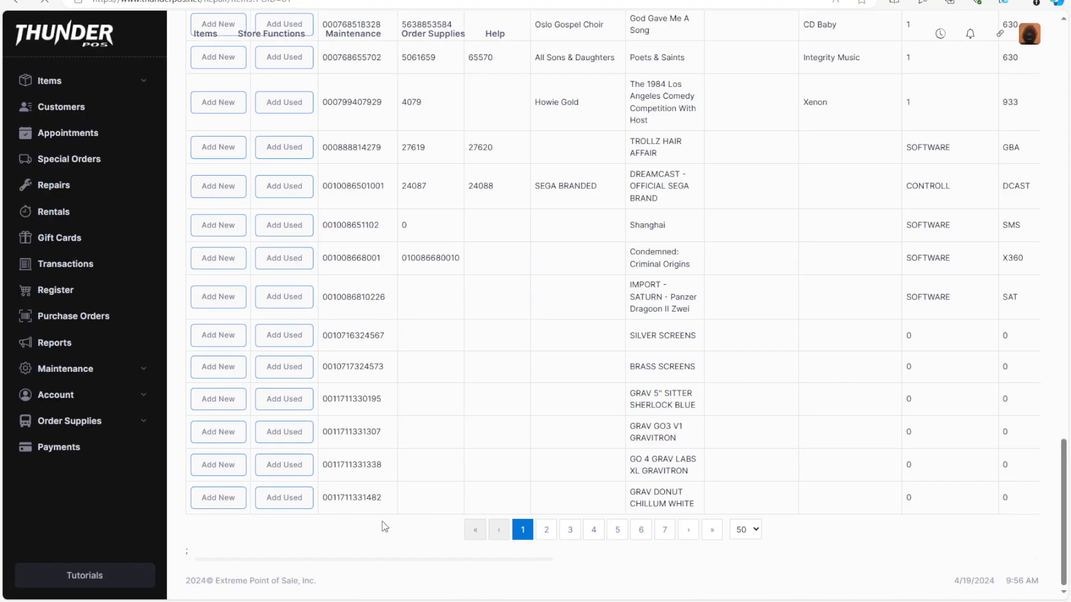
pyautogui.scroll(20, 381, 523)
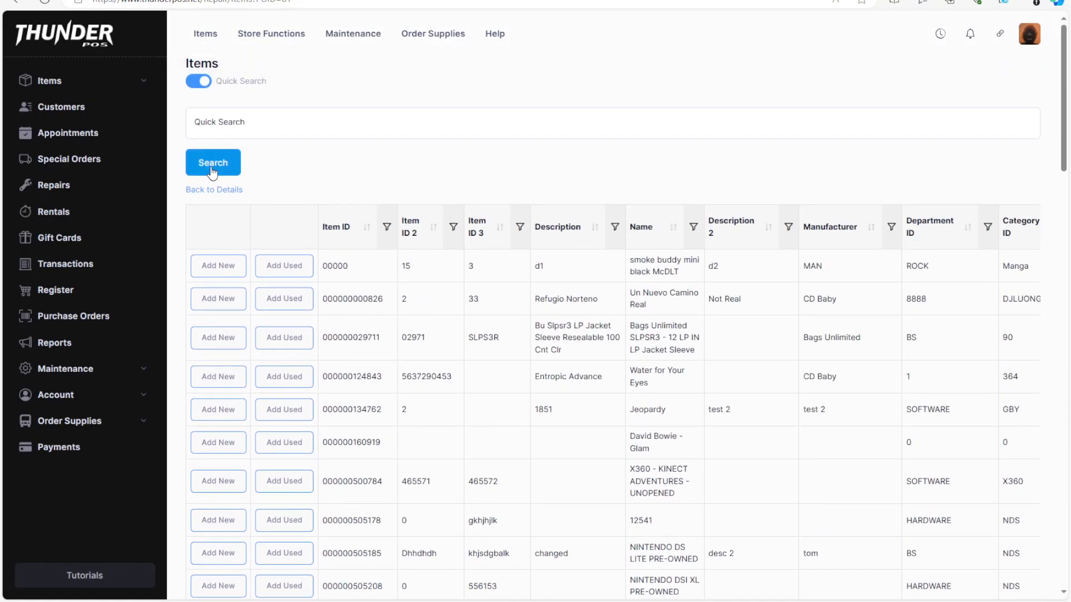
pyautogui.click(212, 191)
# Set the price of the SILVER SCREENS line on the repair to 5.50
pyautogui.scroll(-2, 498, 385)
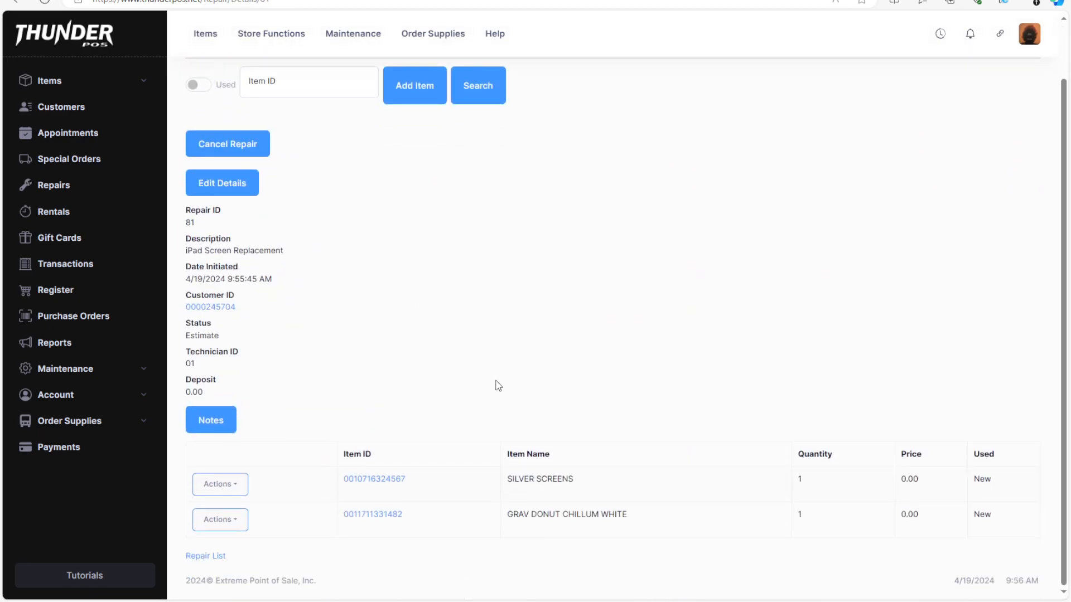
pyautogui.click(223, 492)
pyautogui.click(230, 511)
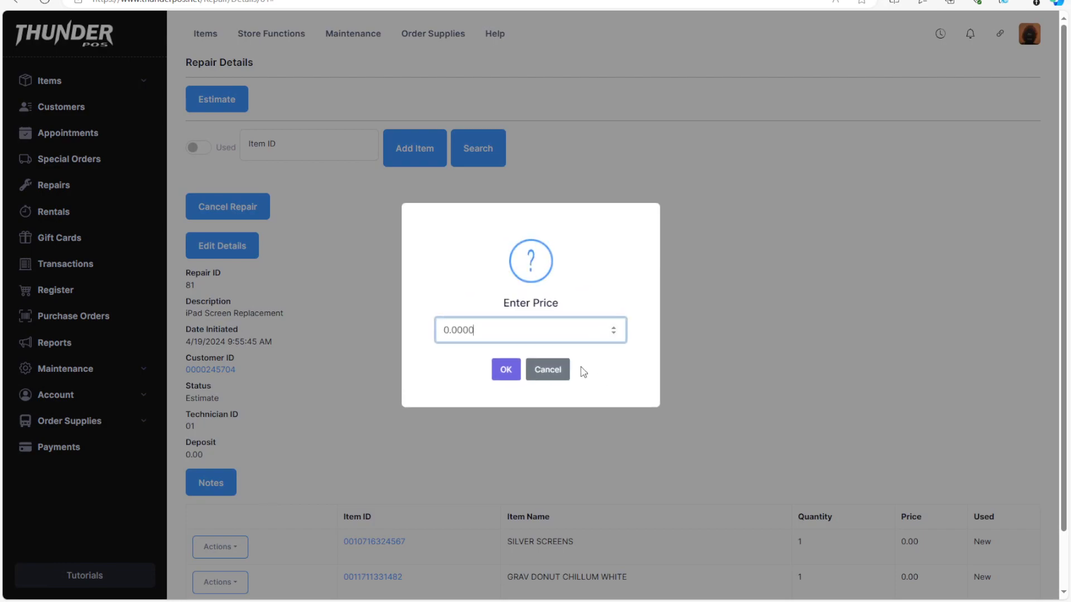
pyautogui.doubleClick(509, 329)
pyautogui.write('.55')
pyautogui.click(504, 370)
# Set the price of the GRAV DONUT CHILLUM WHITE line on the repair to 10
pyautogui.scroll(-1, 493, 452)
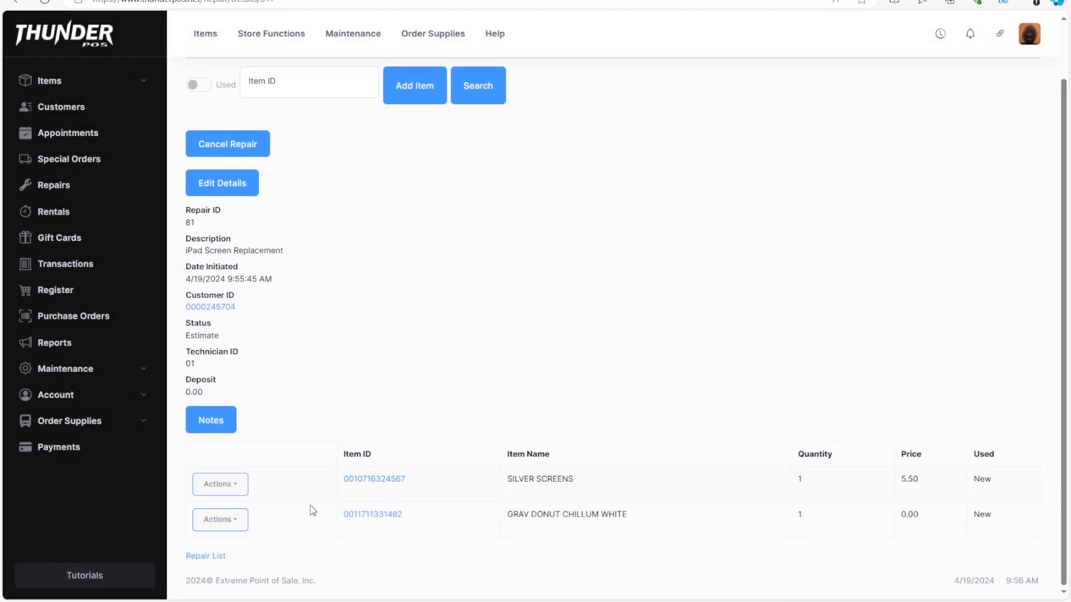
pyautogui.click(221, 529)
pyautogui.click(224, 447)
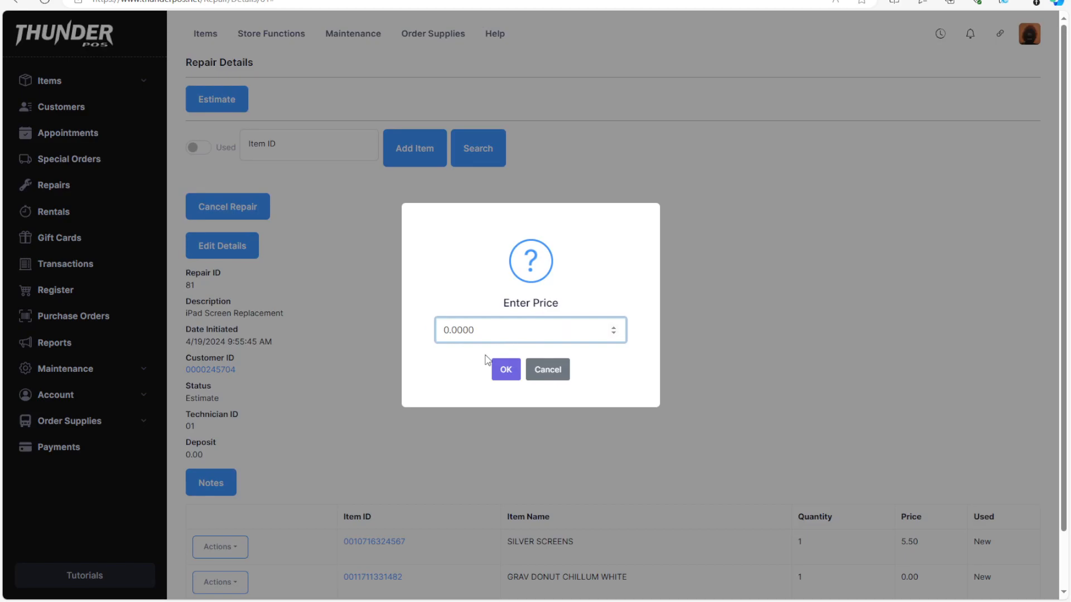
pyautogui.doubleClick(489, 333)
pyautogui.write('10')
pyautogui.click(444, 273)
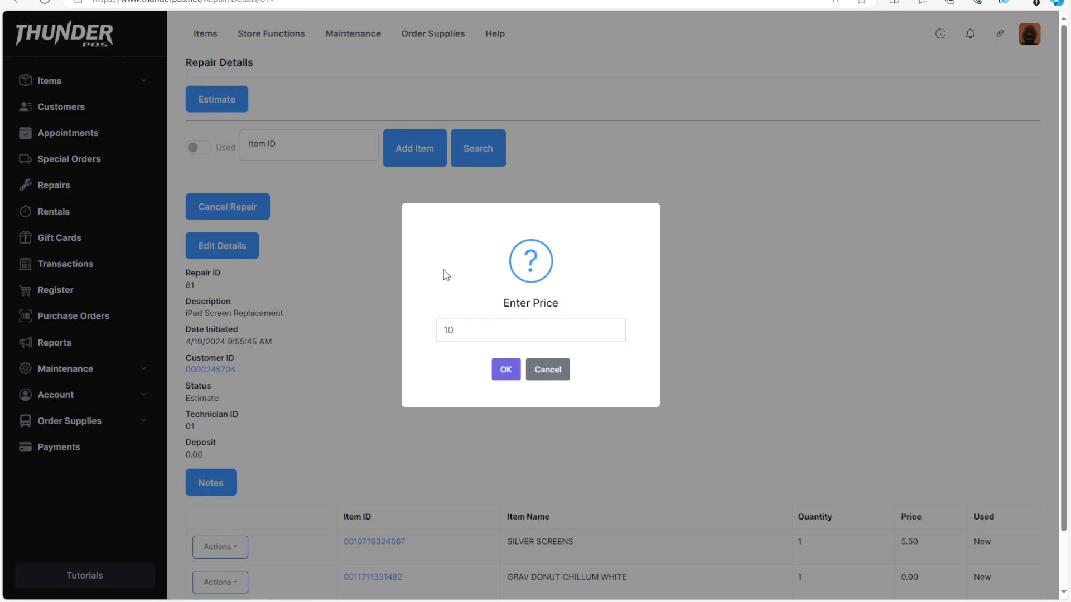
pyautogui.click(506, 370)
# Generate the repair's estimate as a PDF, review it down to the totals, and close it
pyautogui.scroll(-1, 458, 362)
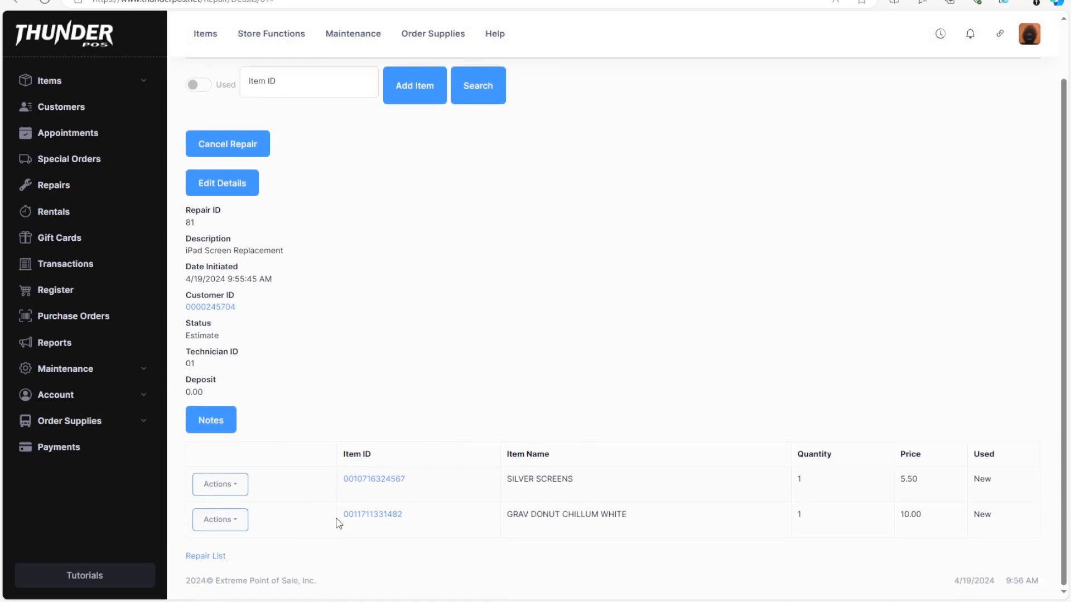
pyautogui.scroll(2, 338, 523)
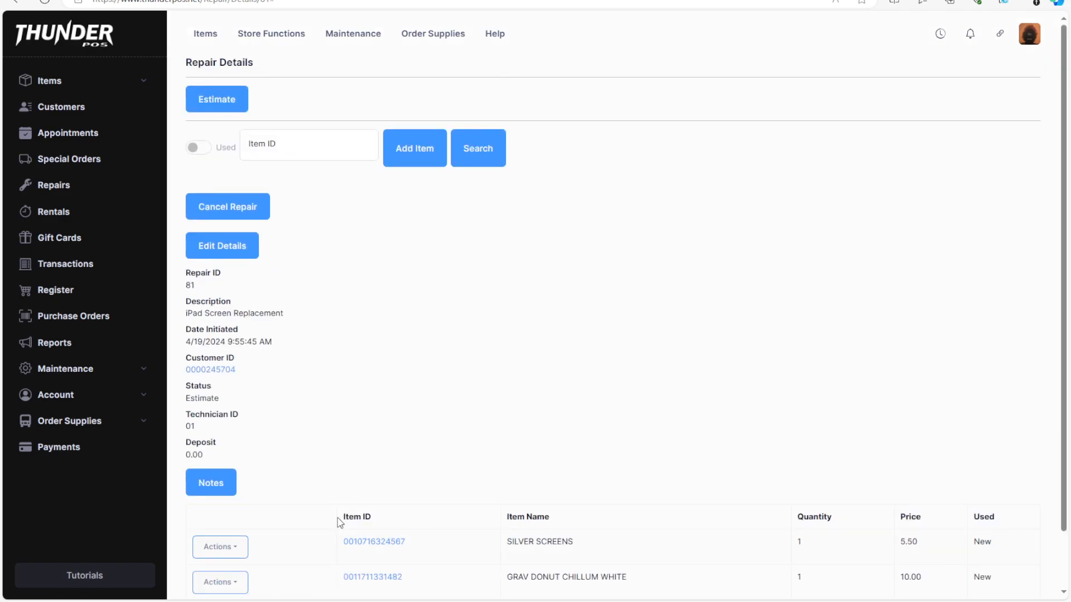
pyautogui.scroll(-2, 339, 523)
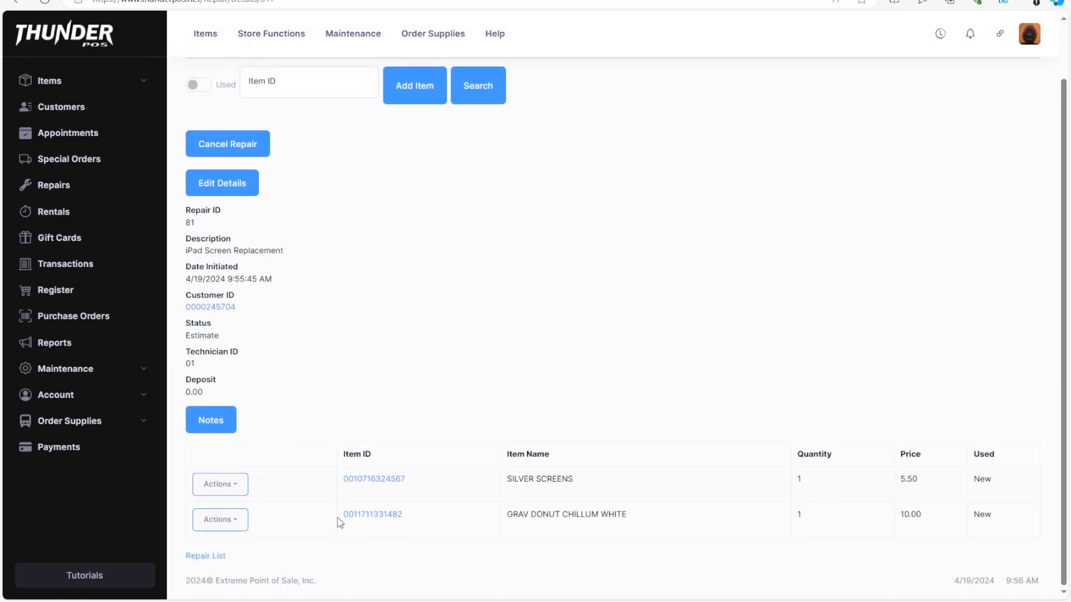
pyautogui.scroll(2, 338, 522)
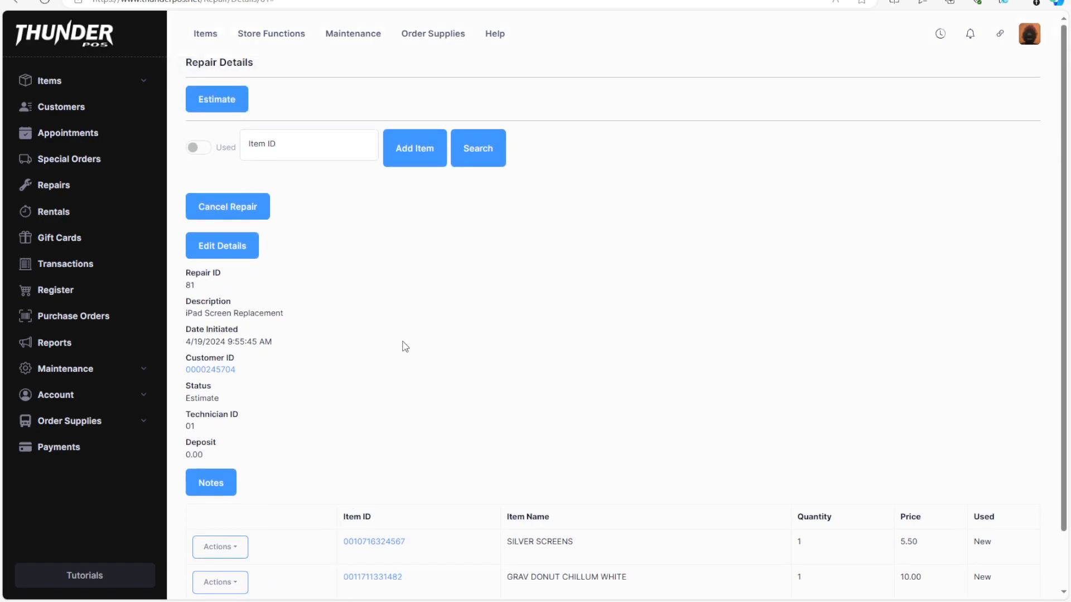
pyautogui.click(218, 108)
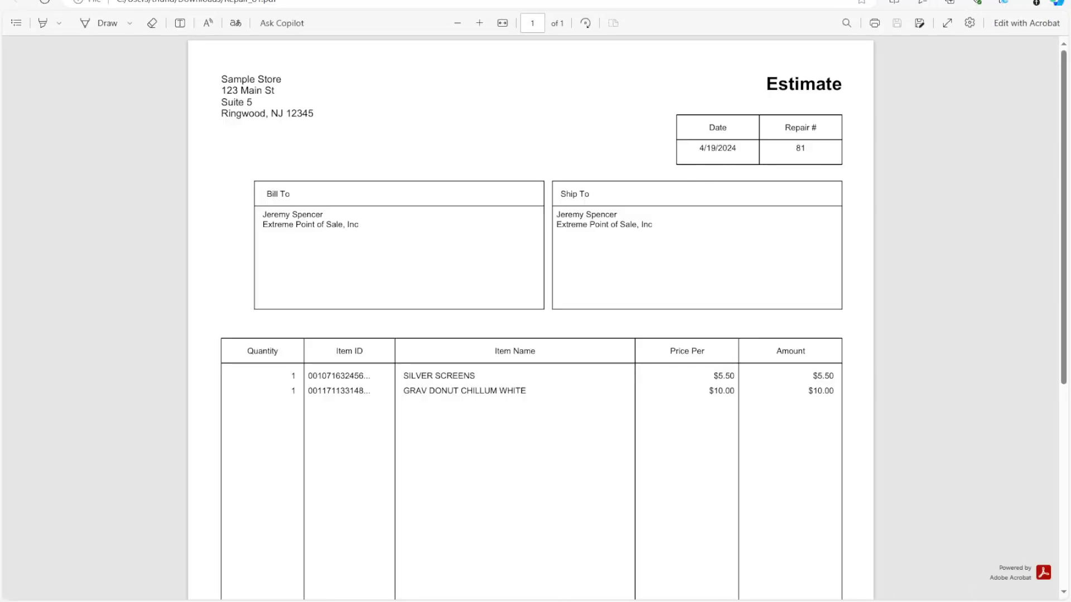
pyautogui.scroll(-6, 564, 428)
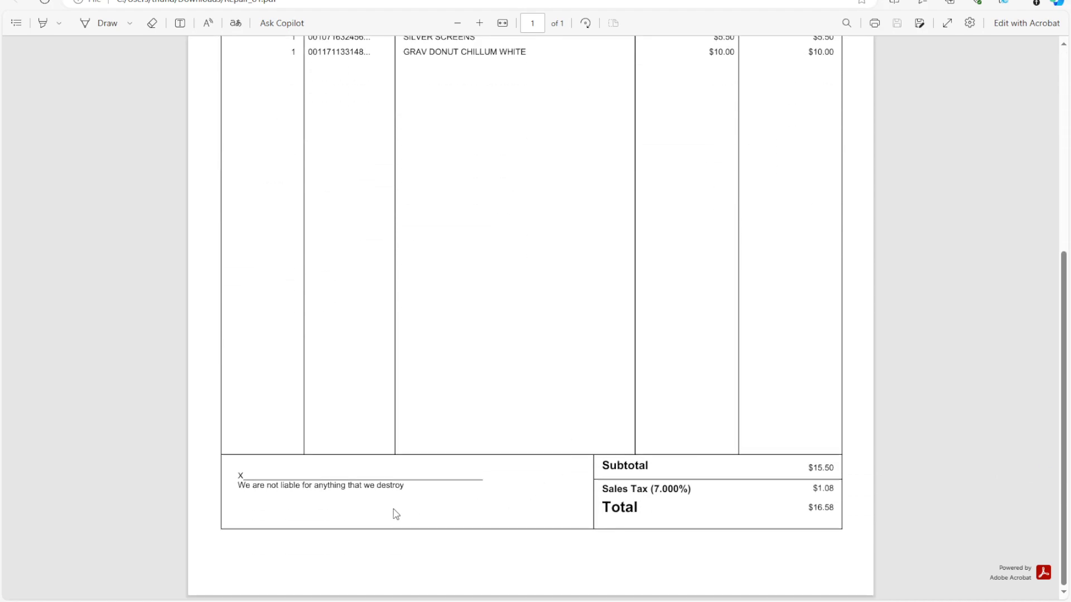
pyautogui.scroll(6, 344, 471)
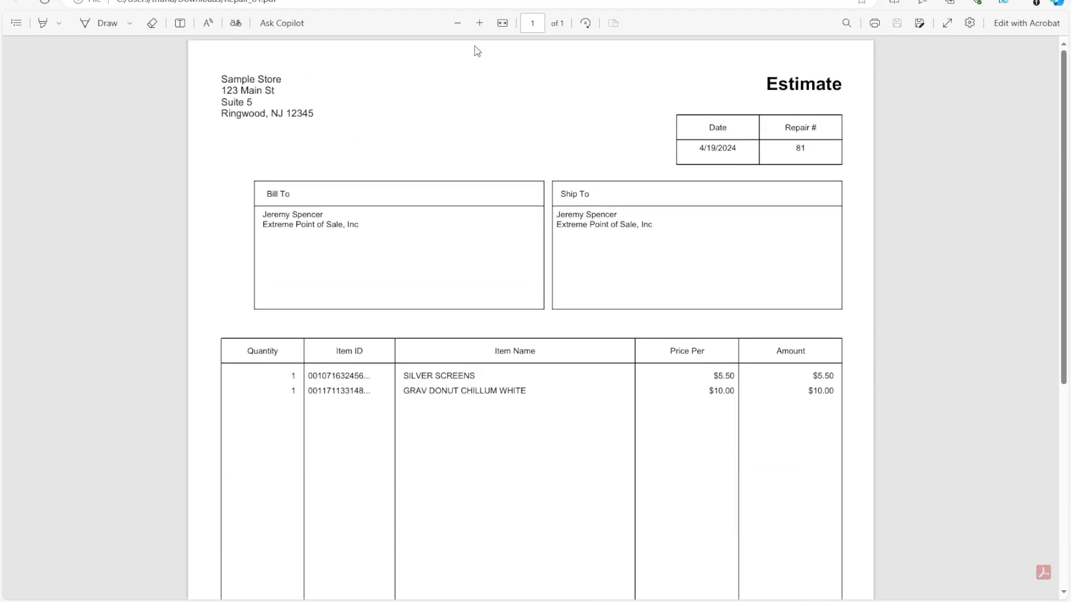
pyautogui.hotkey('ctrl', 'w')
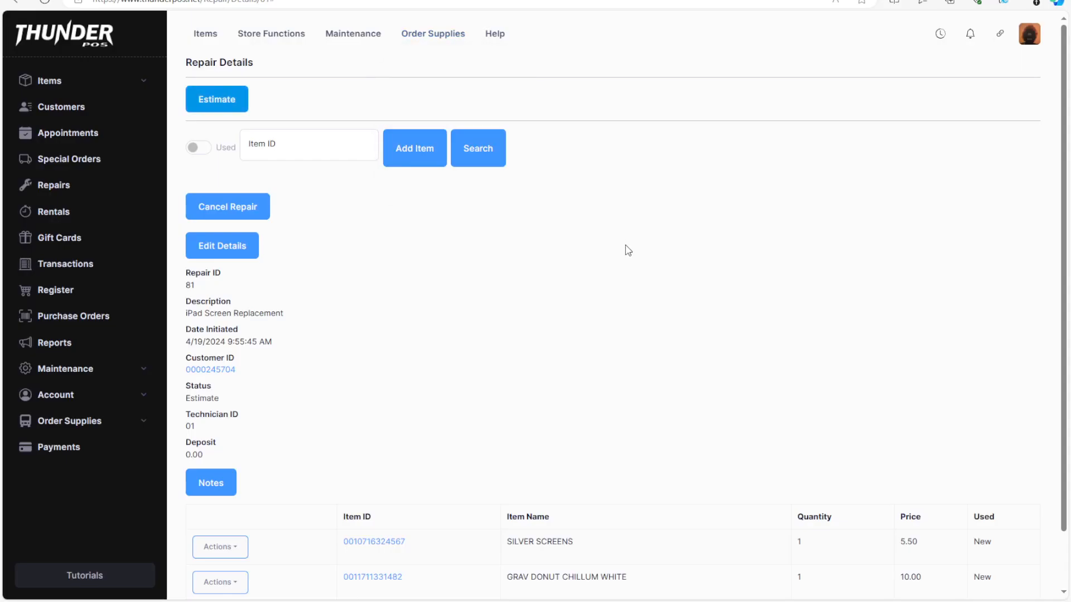
pyautogui.scroll(-1, 455, 398)
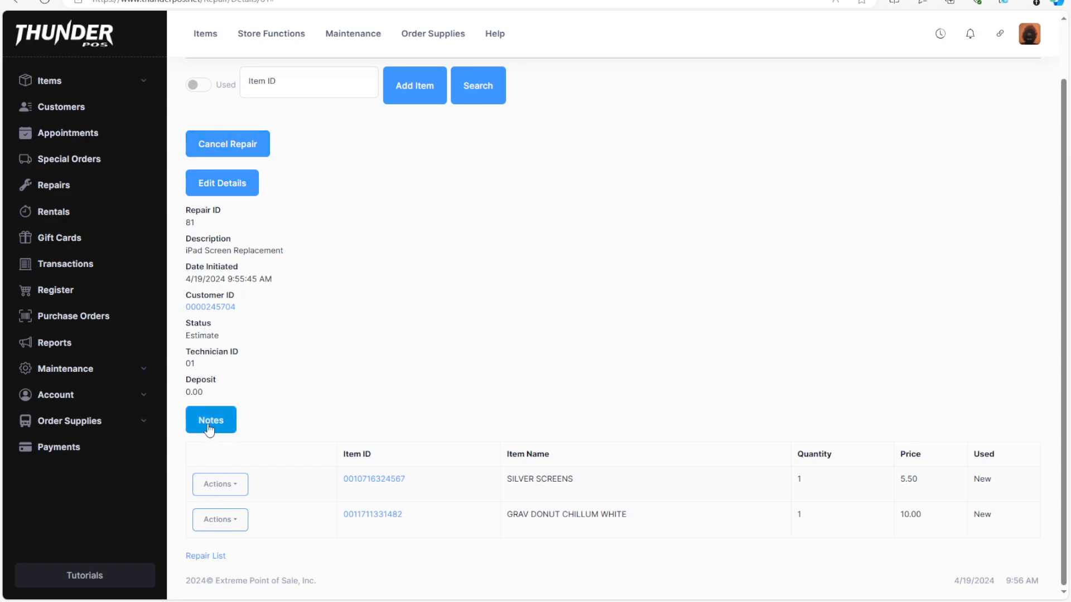
pyautogui.scroll(2, 317, 391)
pyautogui.scroll(-2, 319, 397)
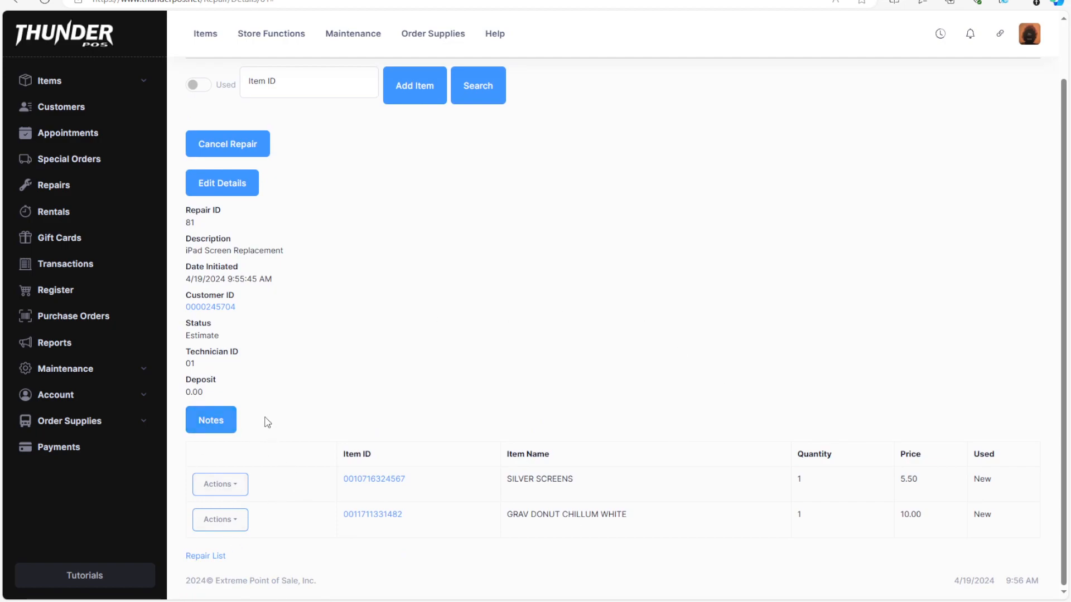
# Go to the register and open its repairs list for the walk-in customer
pyautogui.click(63, 297)
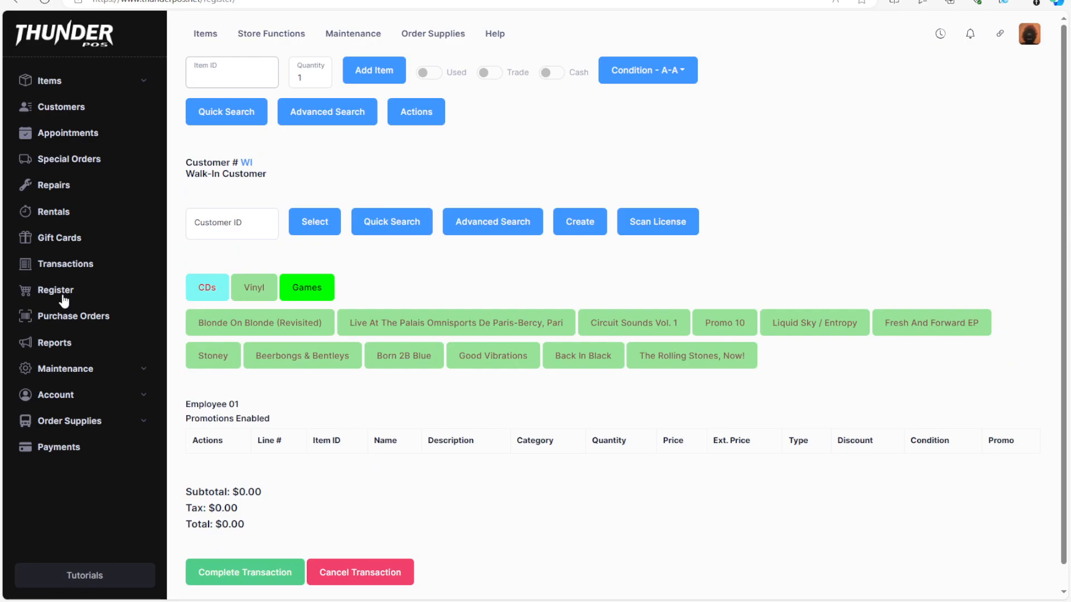
pyautogui.click(426, 116)
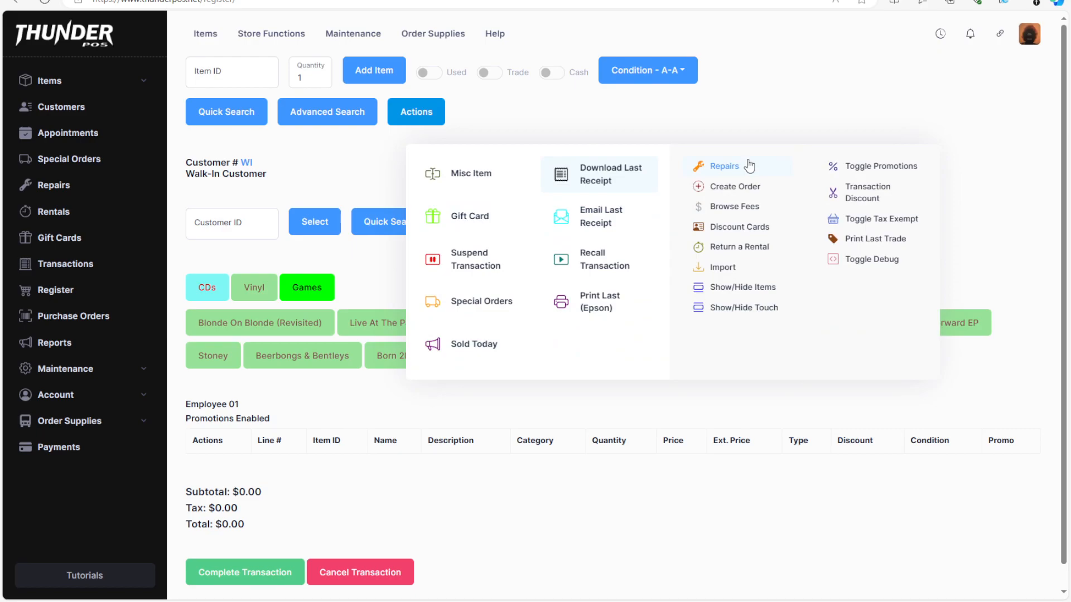
pyautogui.click(437, 114)
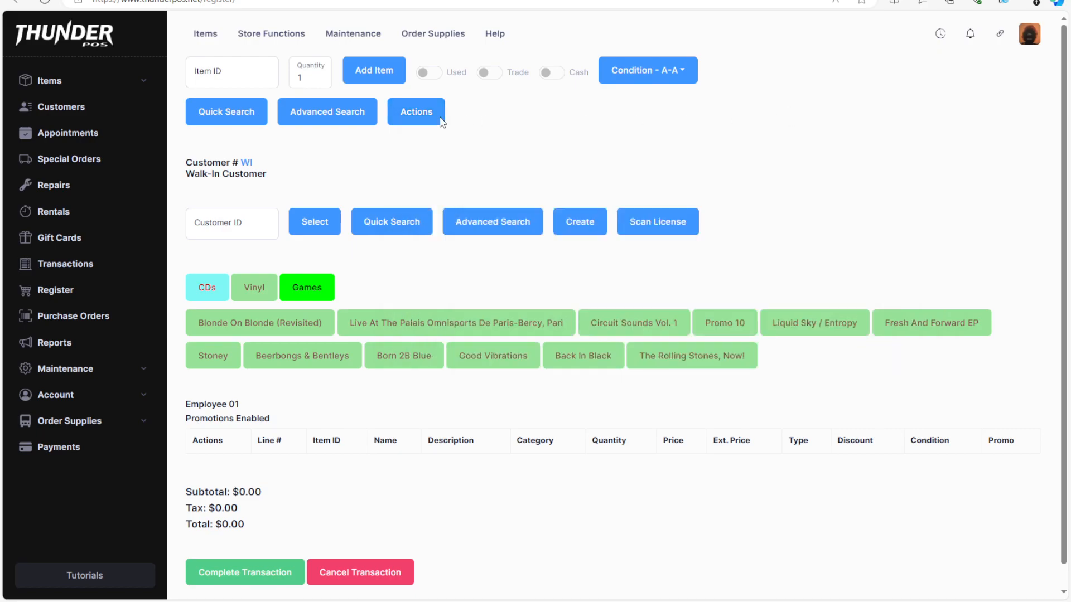
pyautogui.click(435, 113)
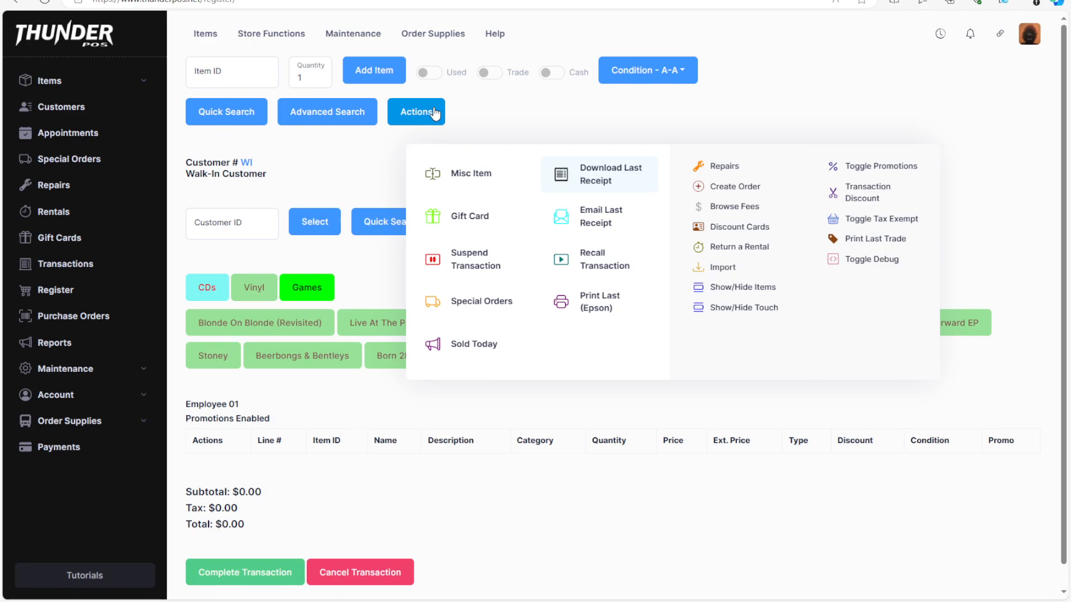
pyautogui.click(725, 167)
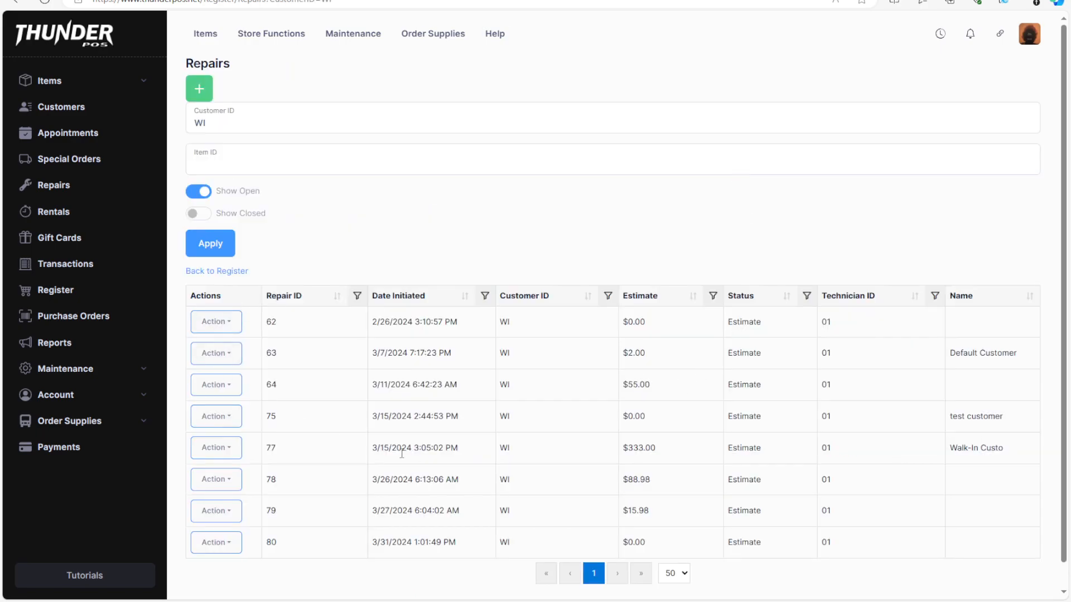
# Add a deposit of 15.98 for the walk-in customer's $15.98 repair to the current invoice
pyautogui.scroll(-1, 603, 485)
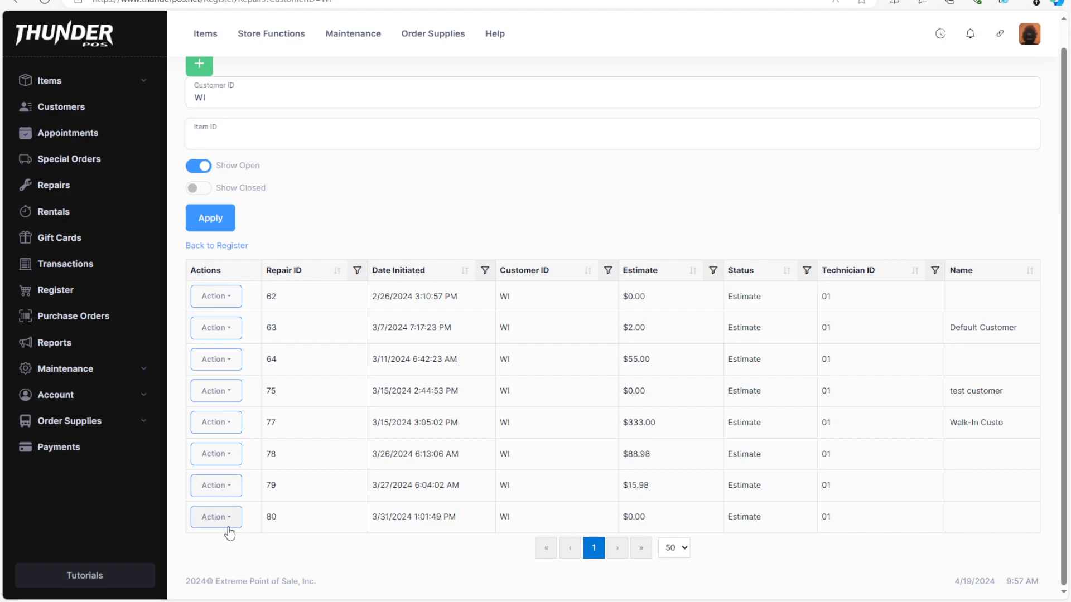
pyautogui.click(240, 485)
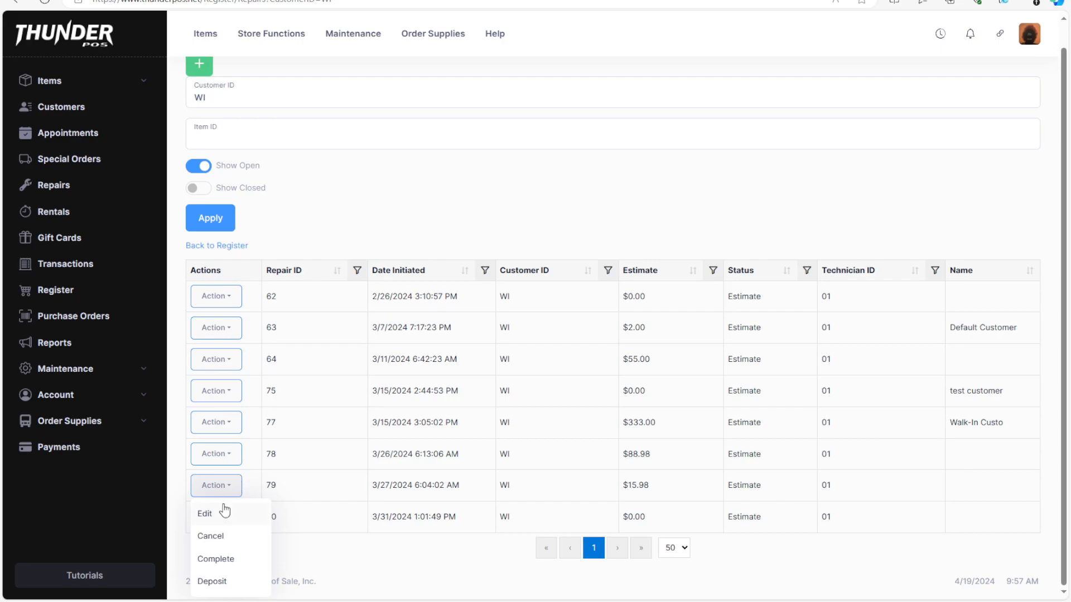
pyautogui.click(215, 582)
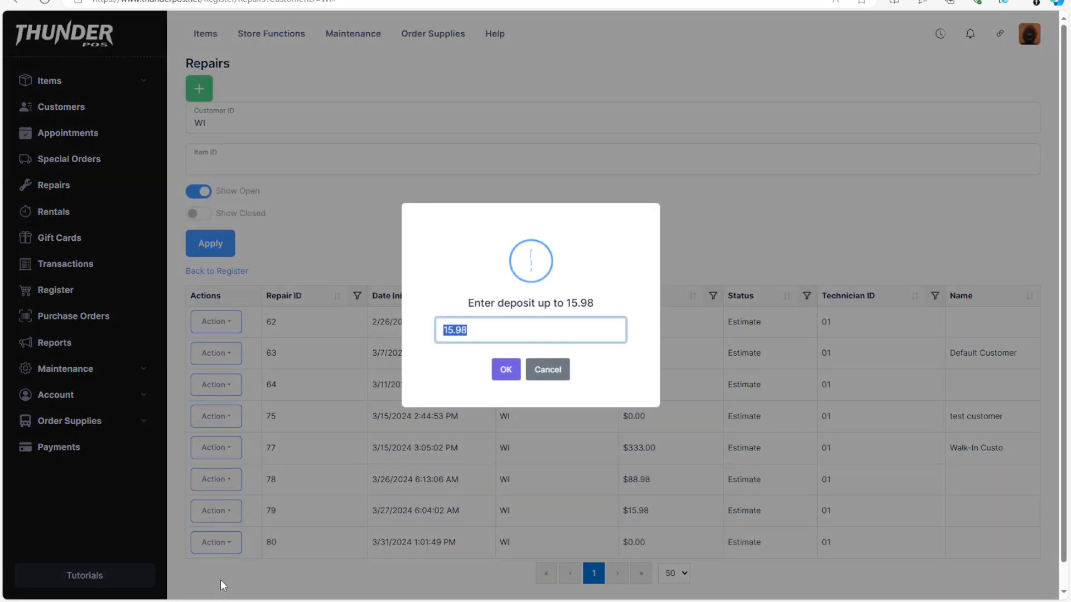
pyautogui.click(505, 369)
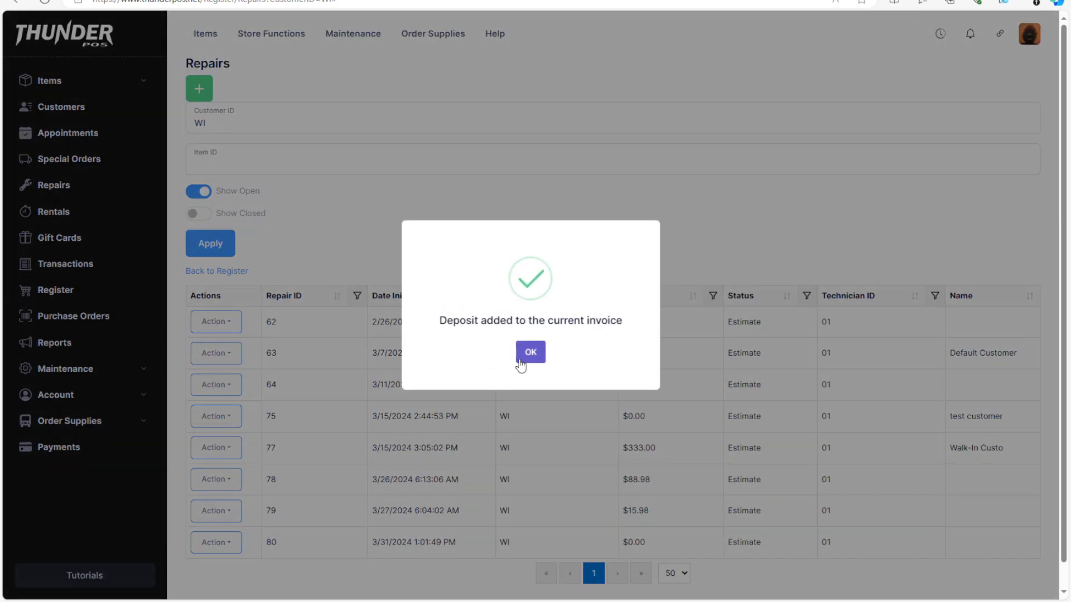
pyautogui.click(536, 359)
pyautogui.scroll(-1, 510, 448)
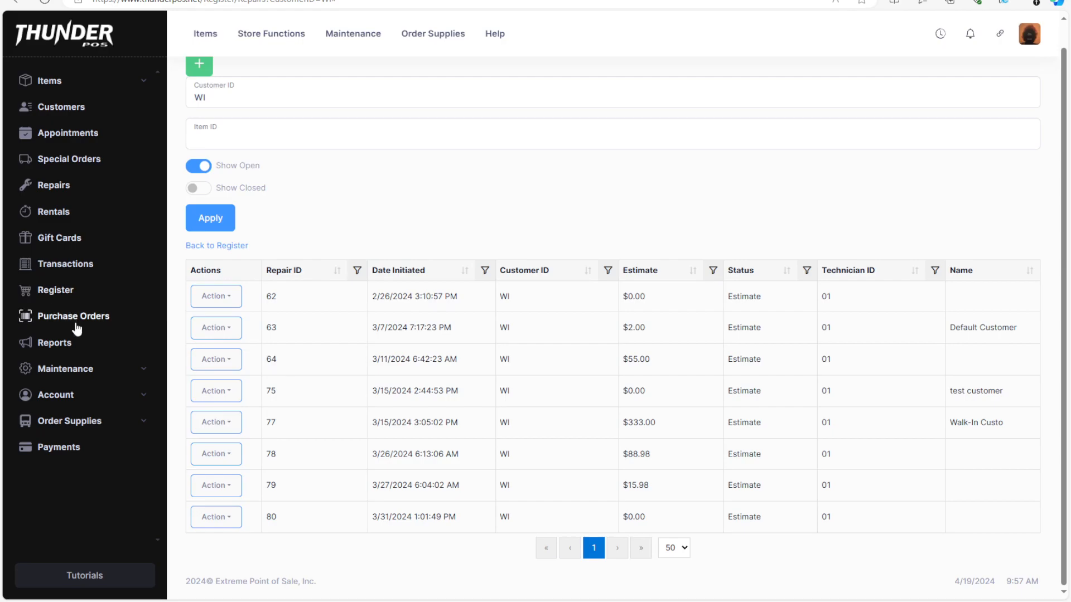
# Complete the repair deposit transaction in the register with a cash payment of 15.98
pyautogui.click(56, 290)
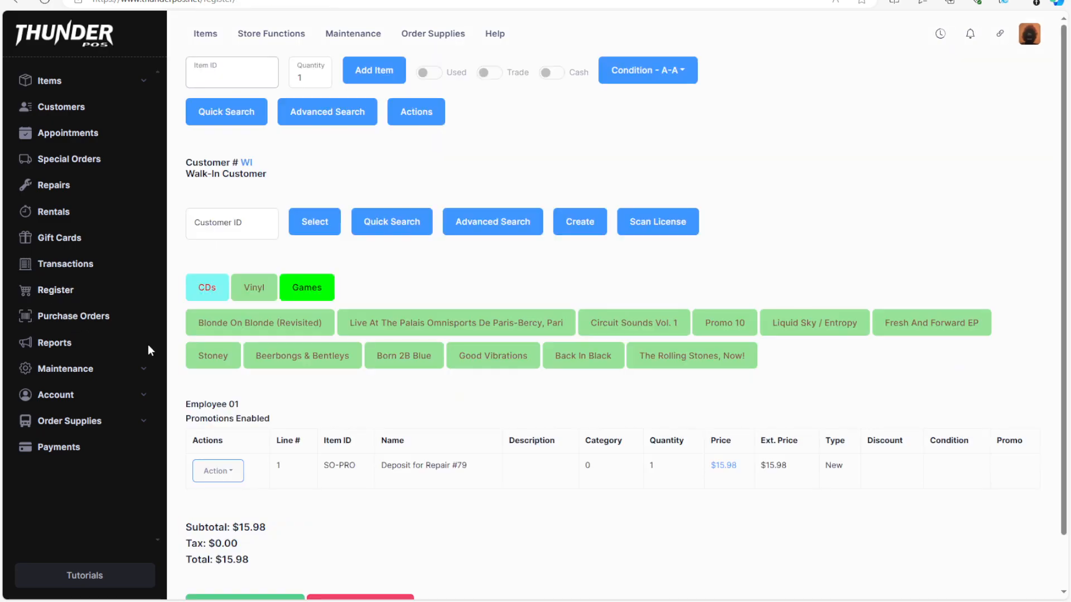
pyautogui.scroll(-1, 491, 421)
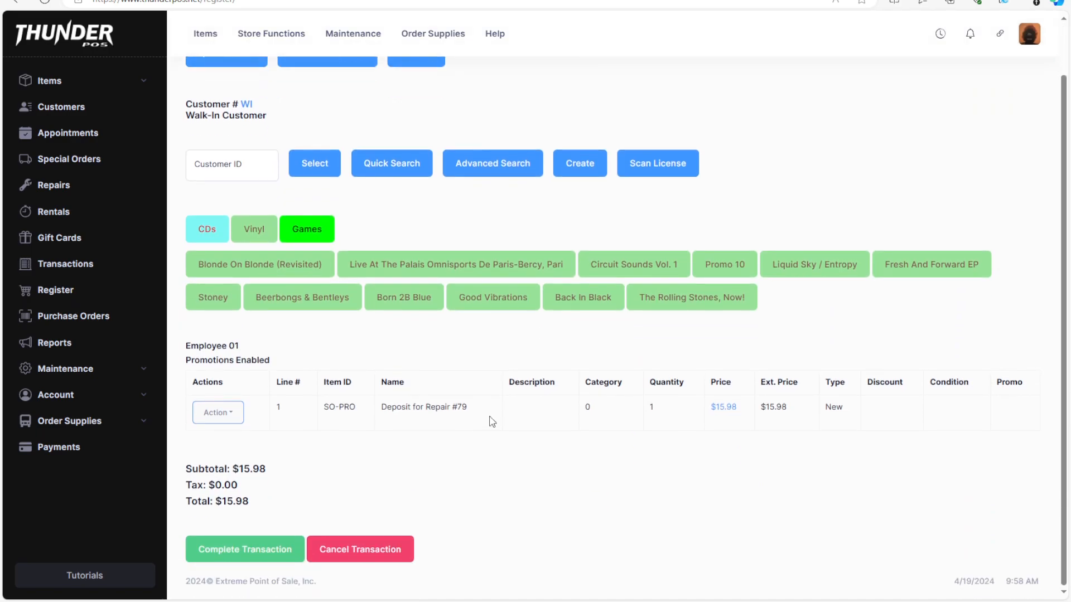
pyautogui.click(246, 553)
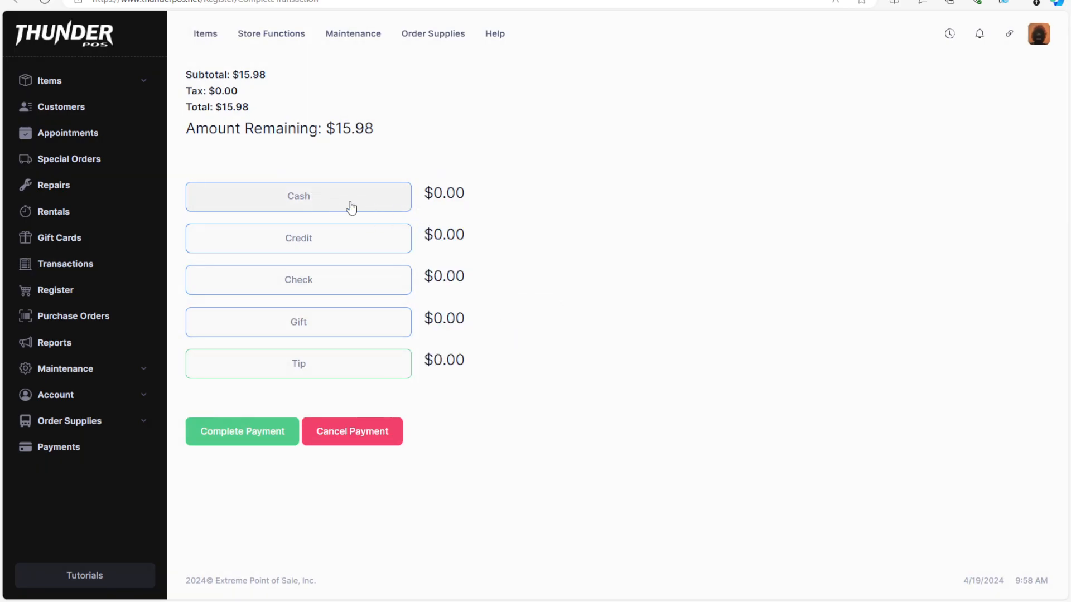
pyautogui.click(352, 208)
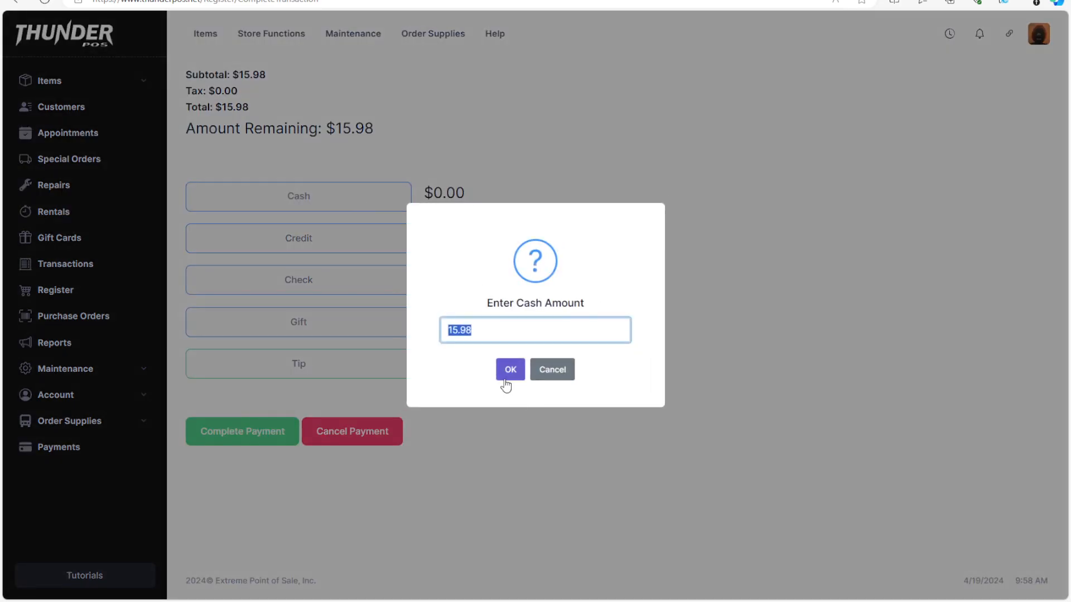
pyautogui.click(504, 379)
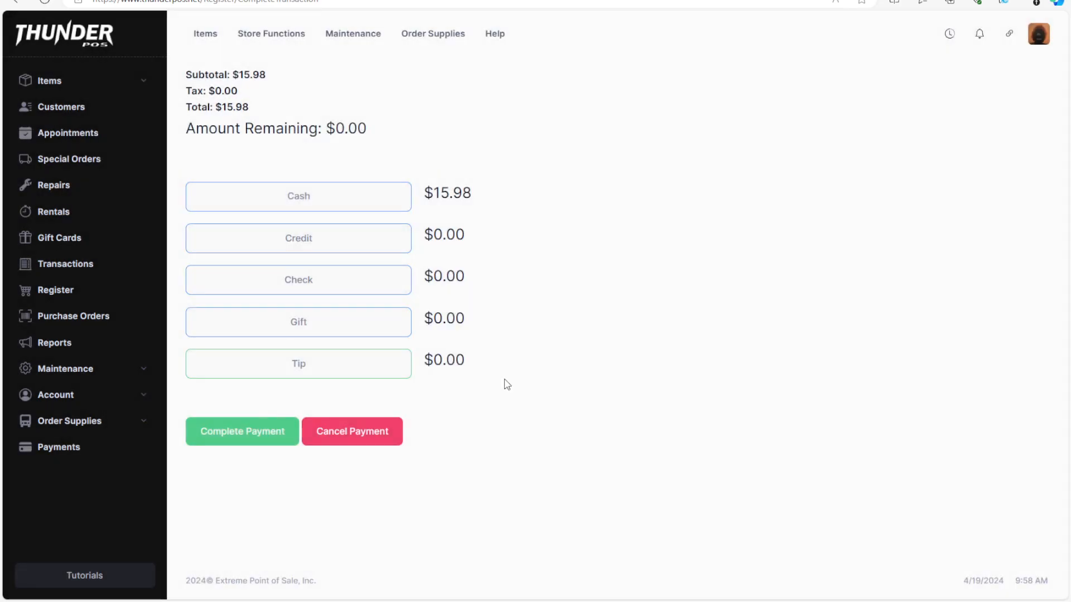
pyautogui.click(225, 443)
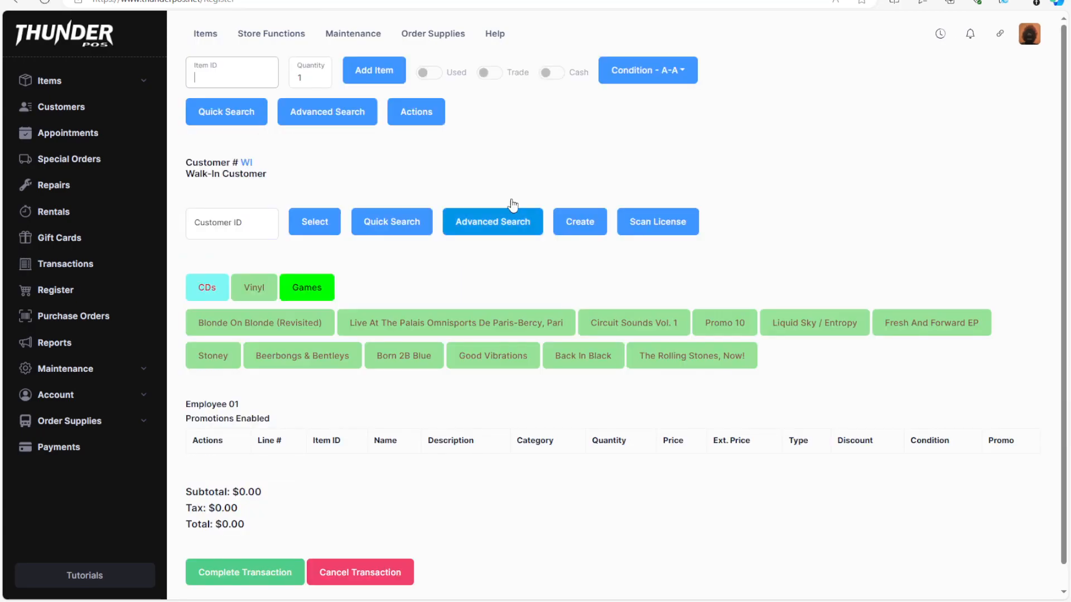
# Reopen the register's repairs list and complete the repair with the Deposit status, sending its items to the register
pyautogui.click(419, 112)
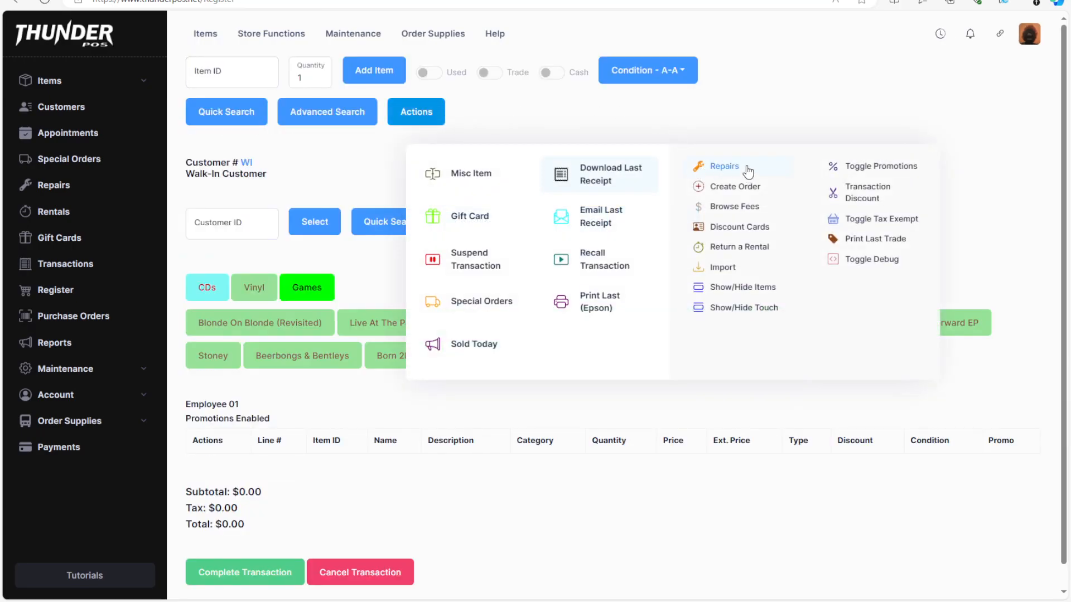
pyautogui.click(747, 170)
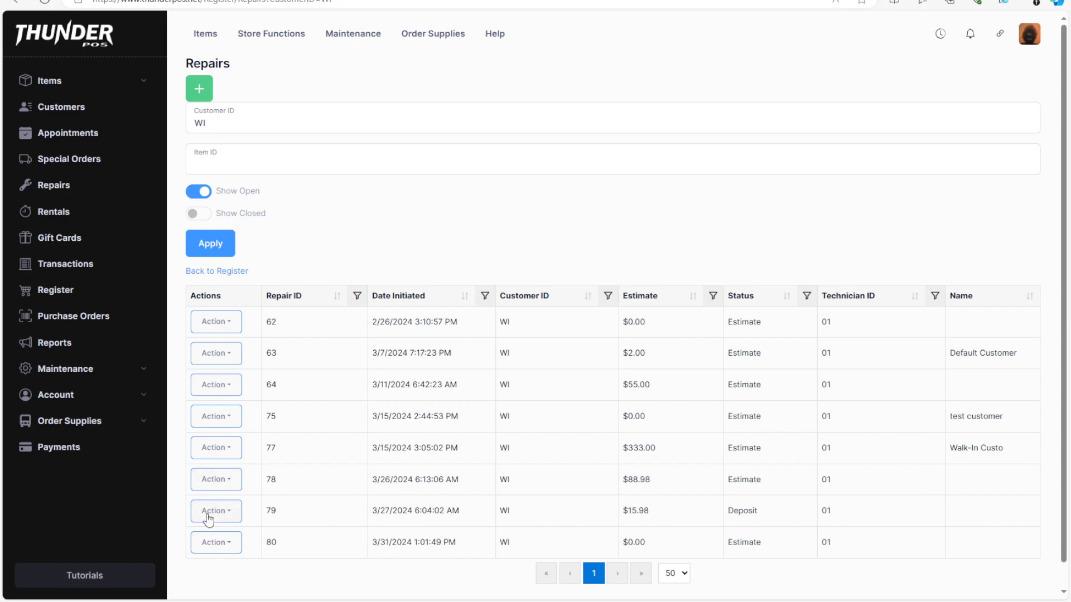
pyautogui.click(218, 519)
pyautogui.click(227, 458)
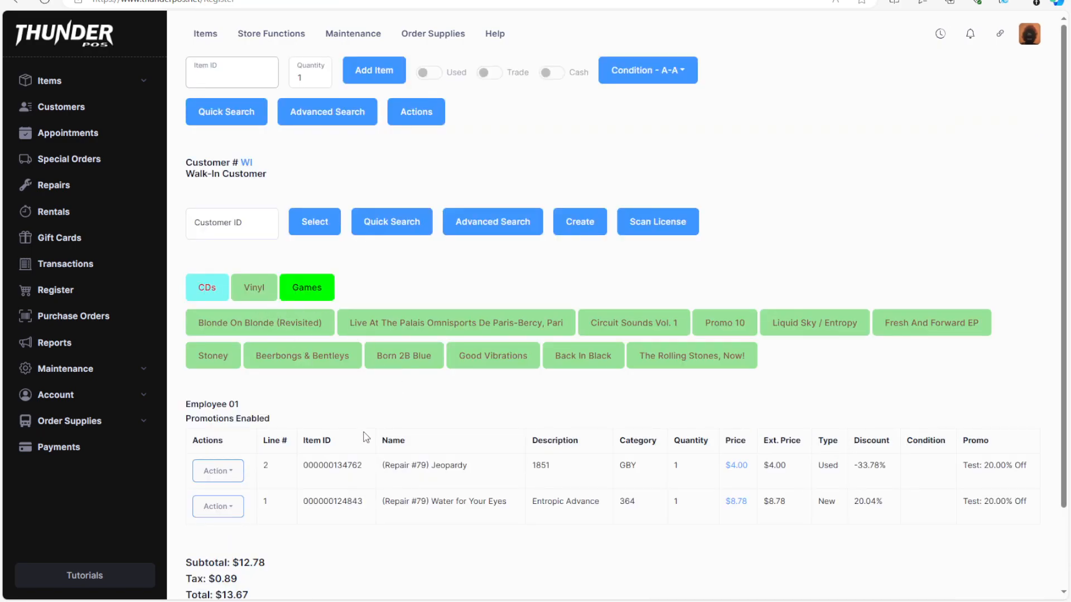
# Complete the repair's sale using the prepaid deposit, with a cash amount of -2.31 as the refund
pyautogui.scroll(-2, 251, 558)
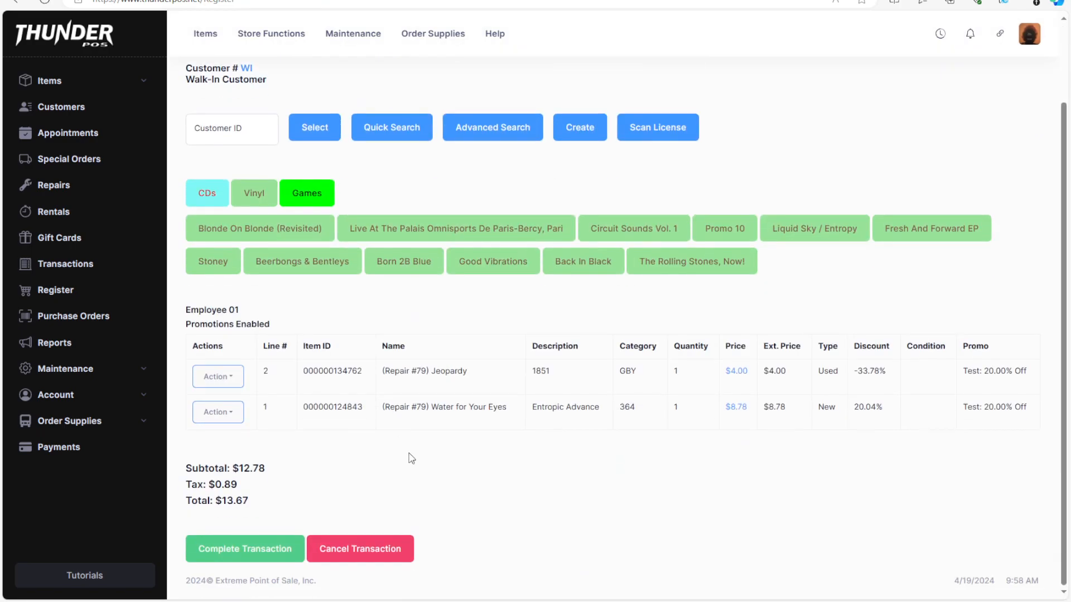
pyautogui.click(247, 555)
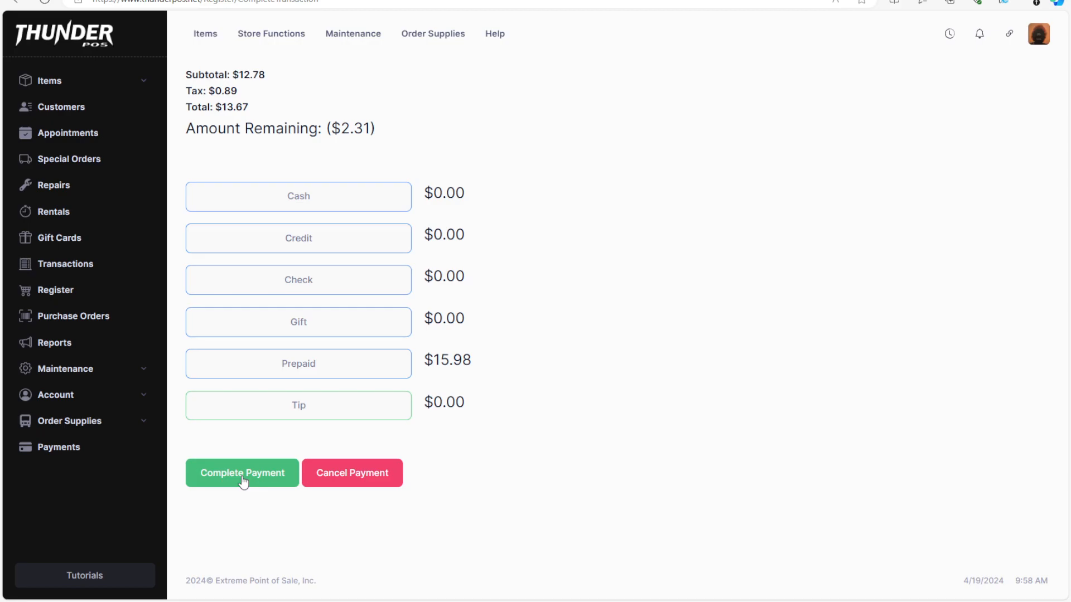
pyautogui.click(316, 204)
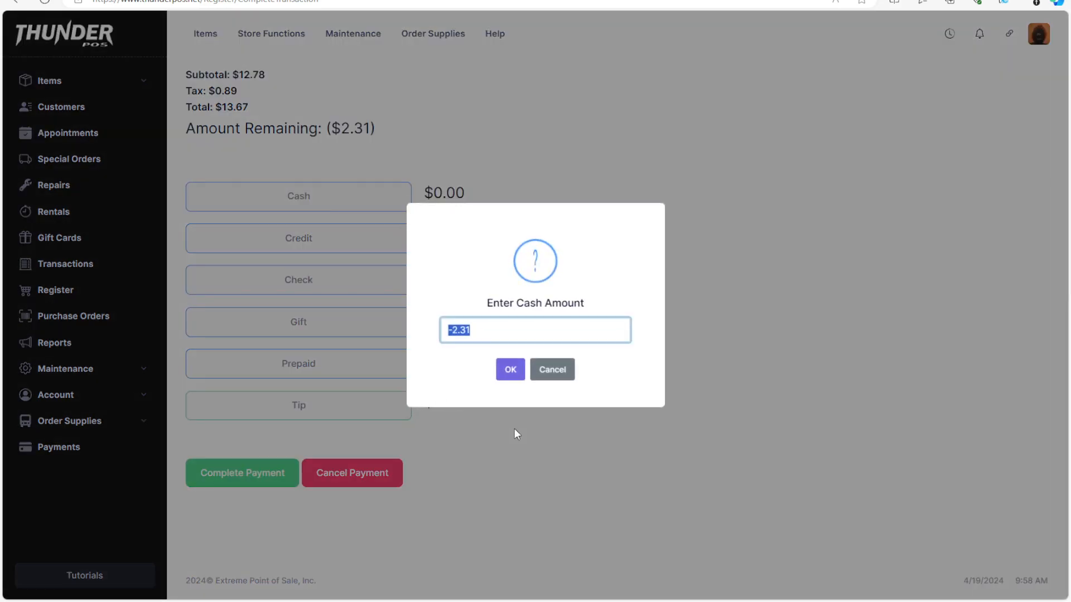
pyautogui.click(516, 377)
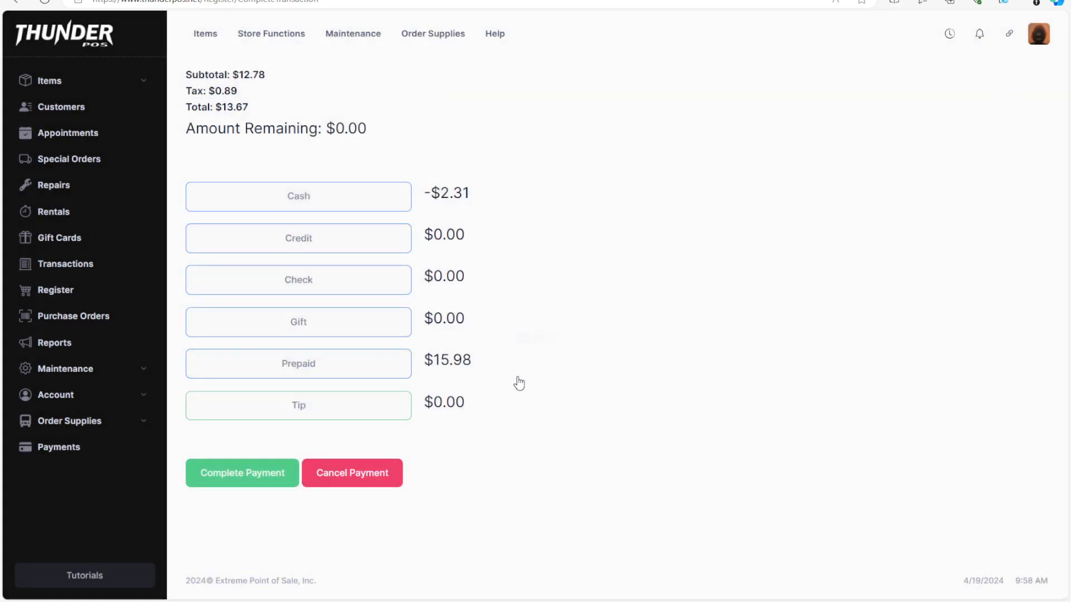
pyautogui.click(234, 489)
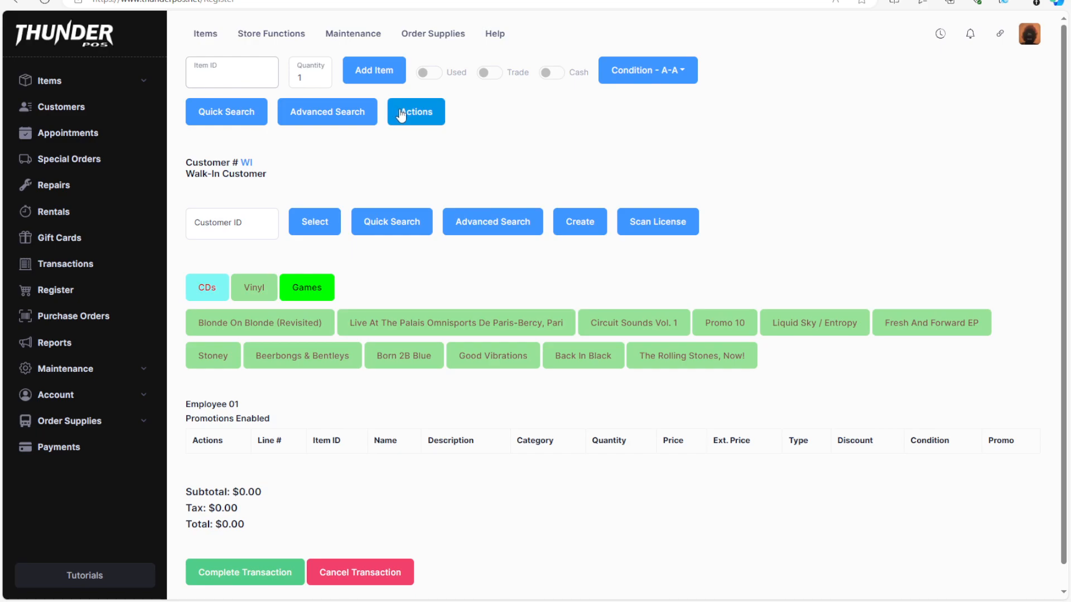
# Open the repairs list from the register again and cancel the repair with the $333.00 estimate
pyautogui.click(437, 118)
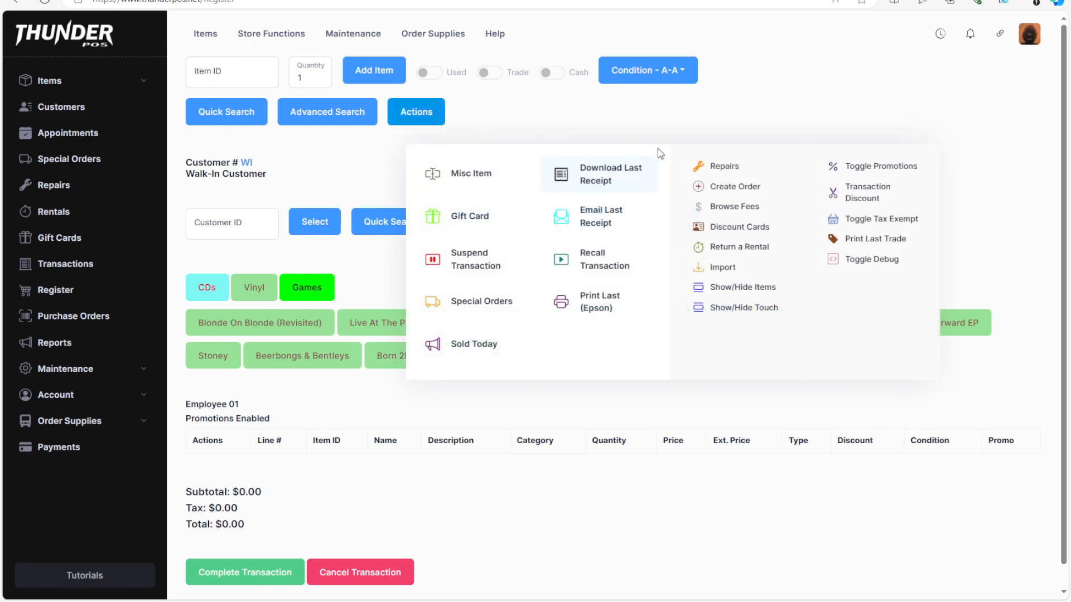
pyautogui.click(733, 167)
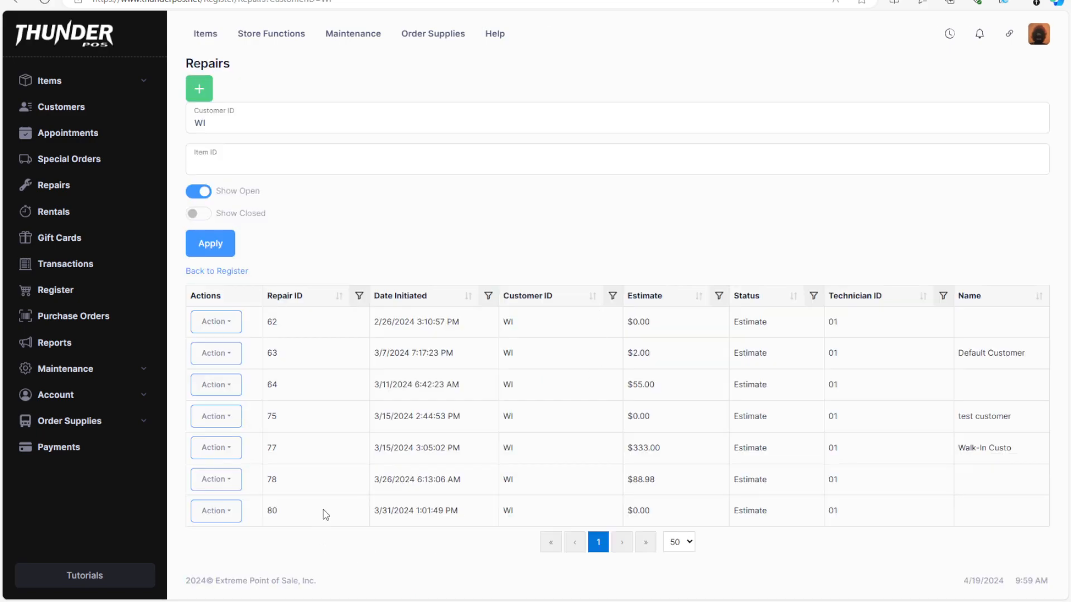
pyautogui.click(231, 460)
pyautogui.click(233, 504)
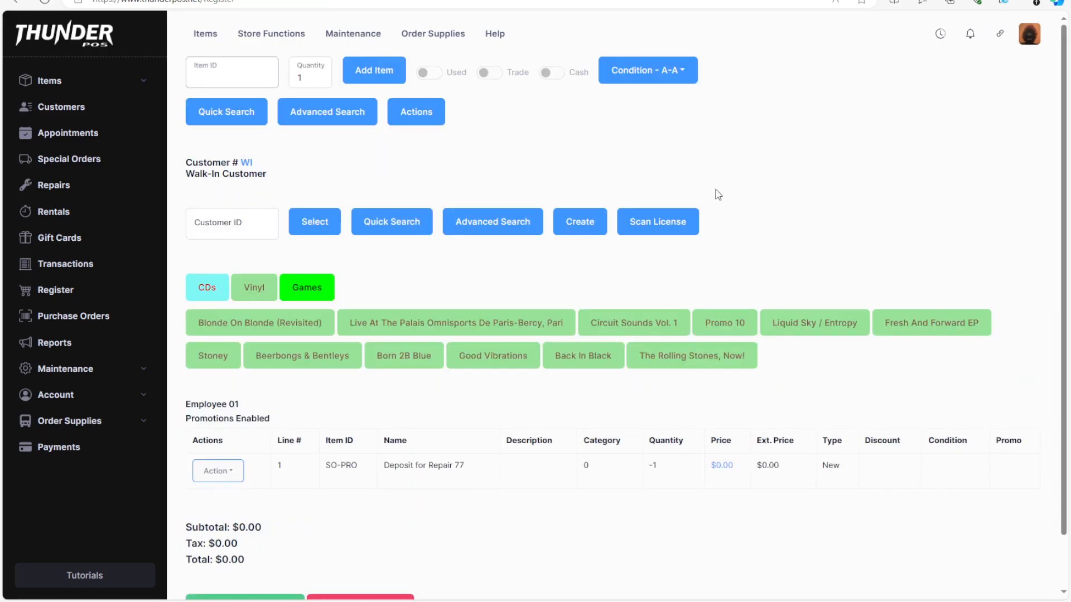
# Complete the register transaction for the cancelled repair's deposit return without entering any payment
pyautogui.scroll(-2, 392, 492)
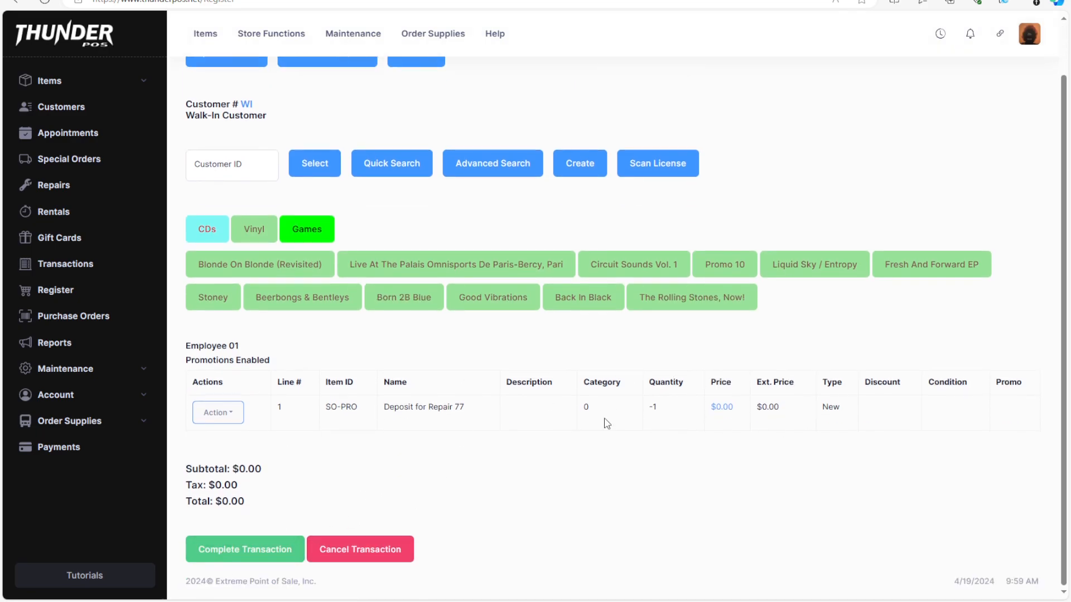
pyautogui.click(235, 549)
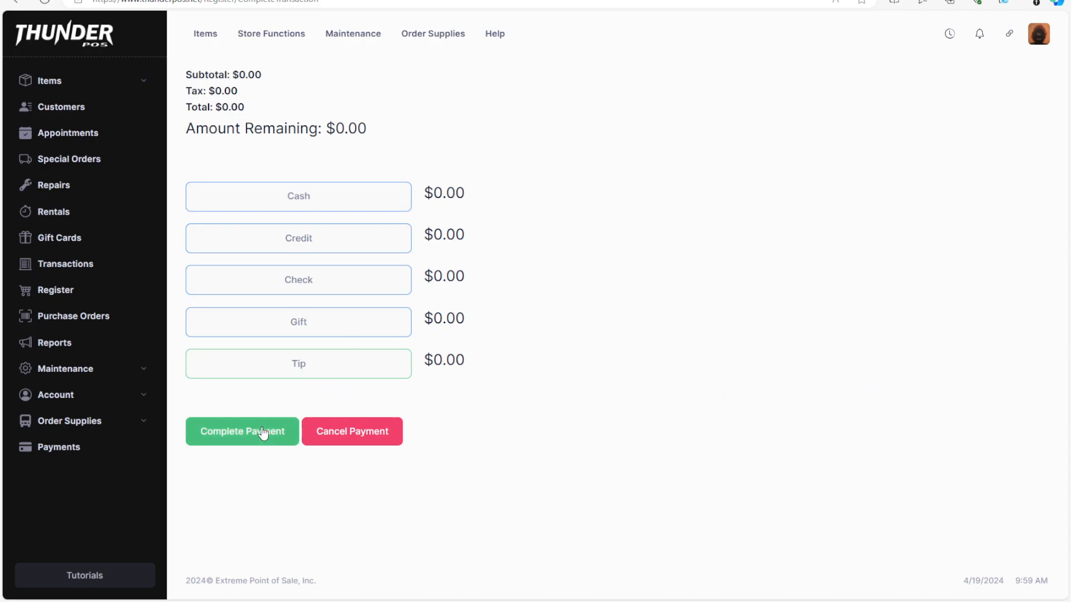
pyautogui.click(262, 432)
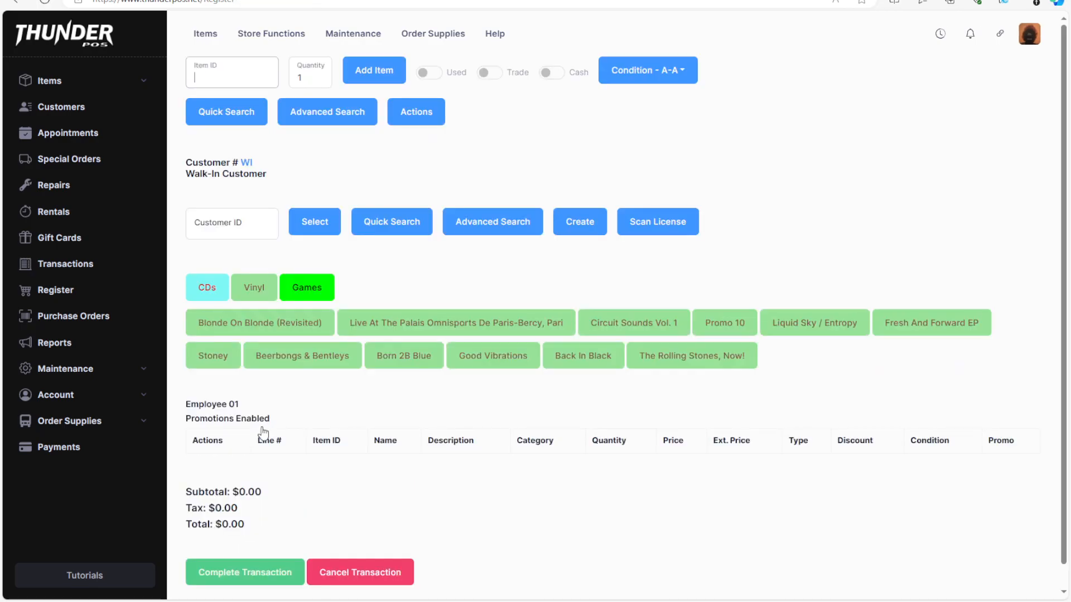